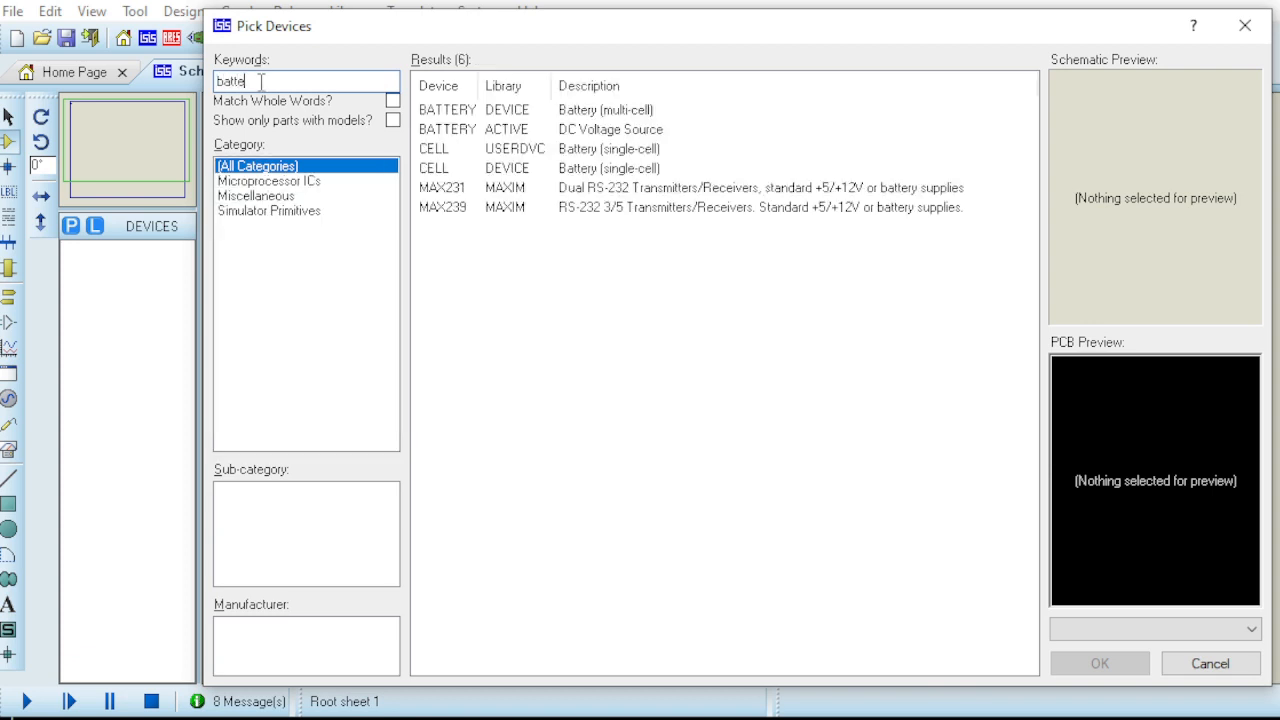
- Add the BATTERY DC voltage source and the POT-HG potentiometer from the ACTIVE library to the device list
double_click(502, 132)
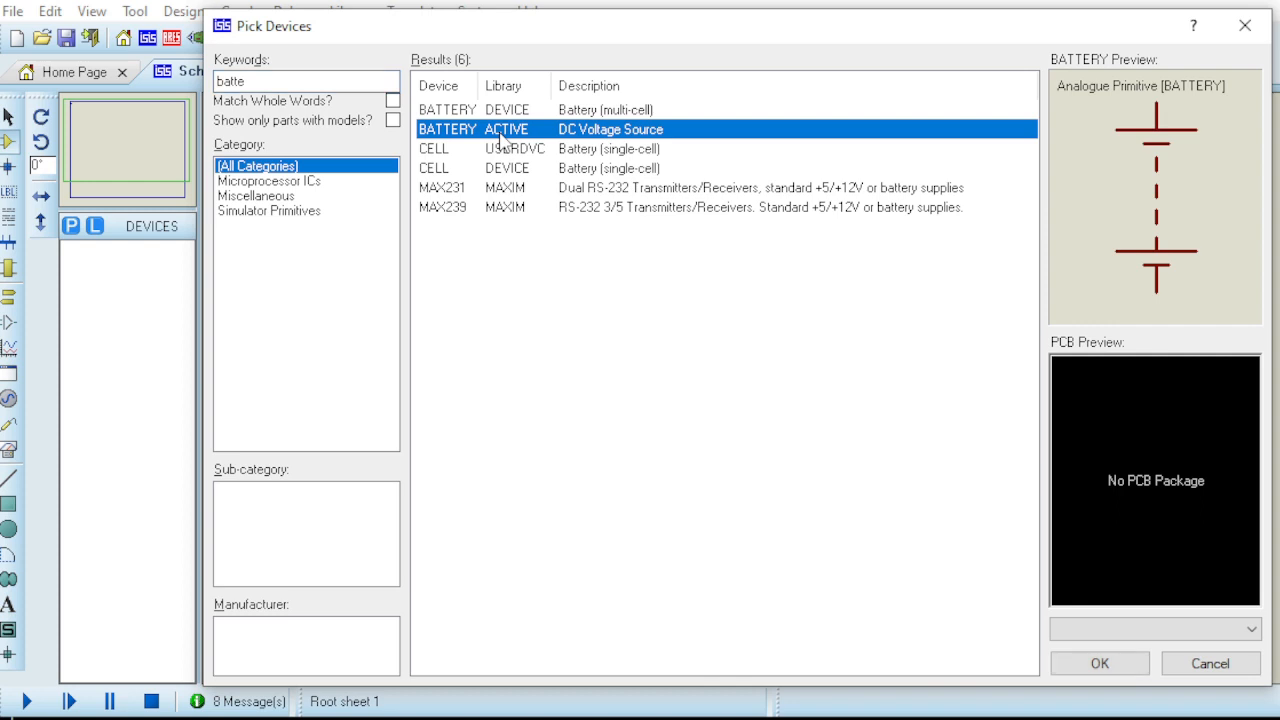
double_click(252, 81)
text(pot)
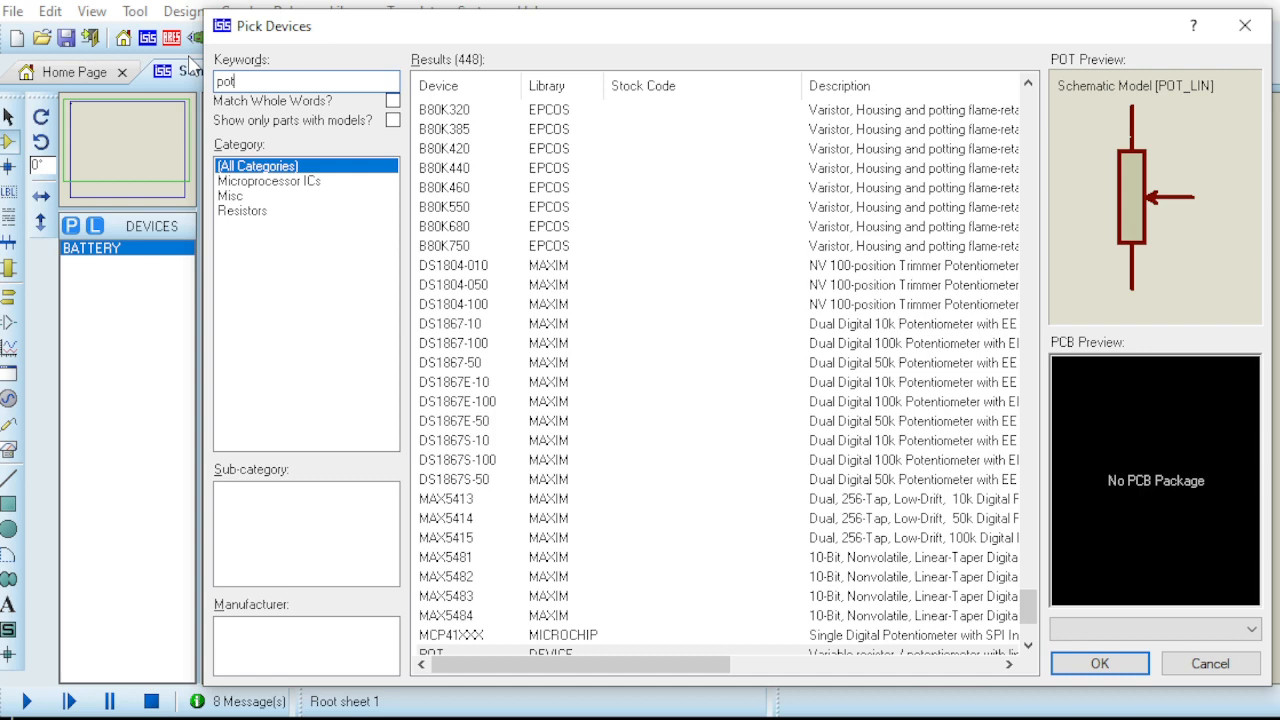
scroll(590, 310, down, 1)
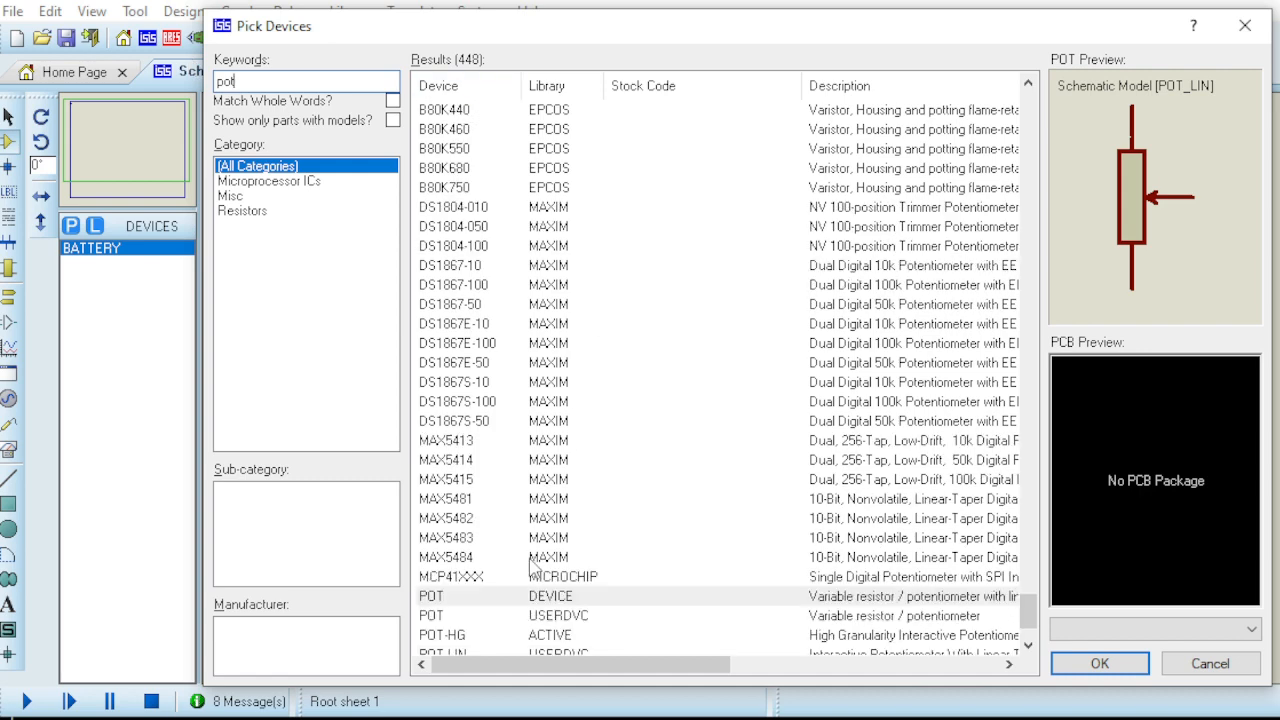
scroll(510, 628, down, 1)
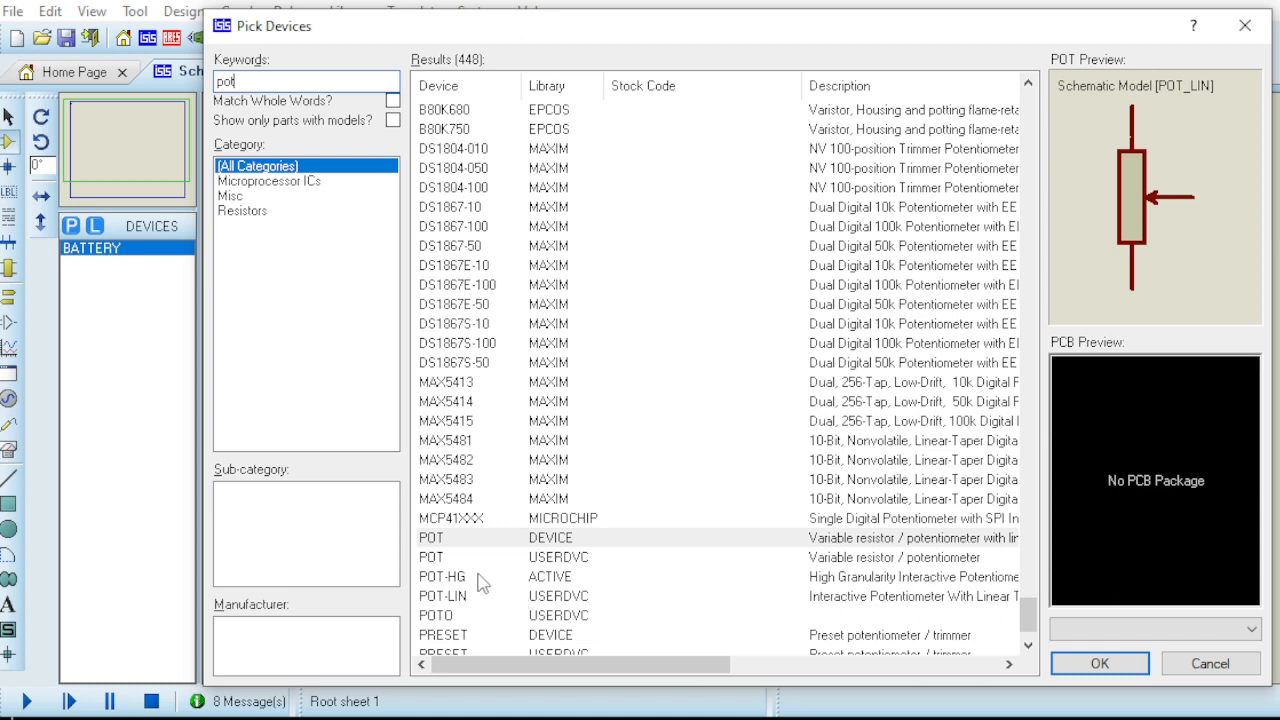
click(480, 580)
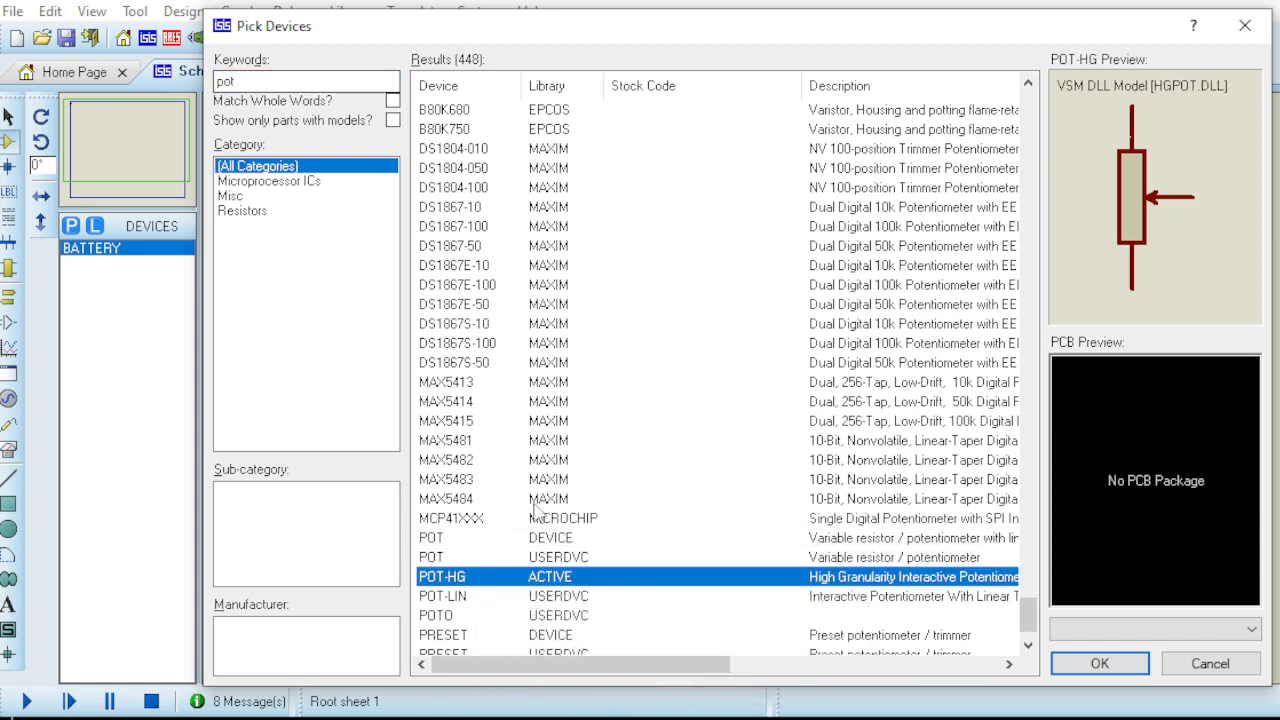
double_click(490, 578)
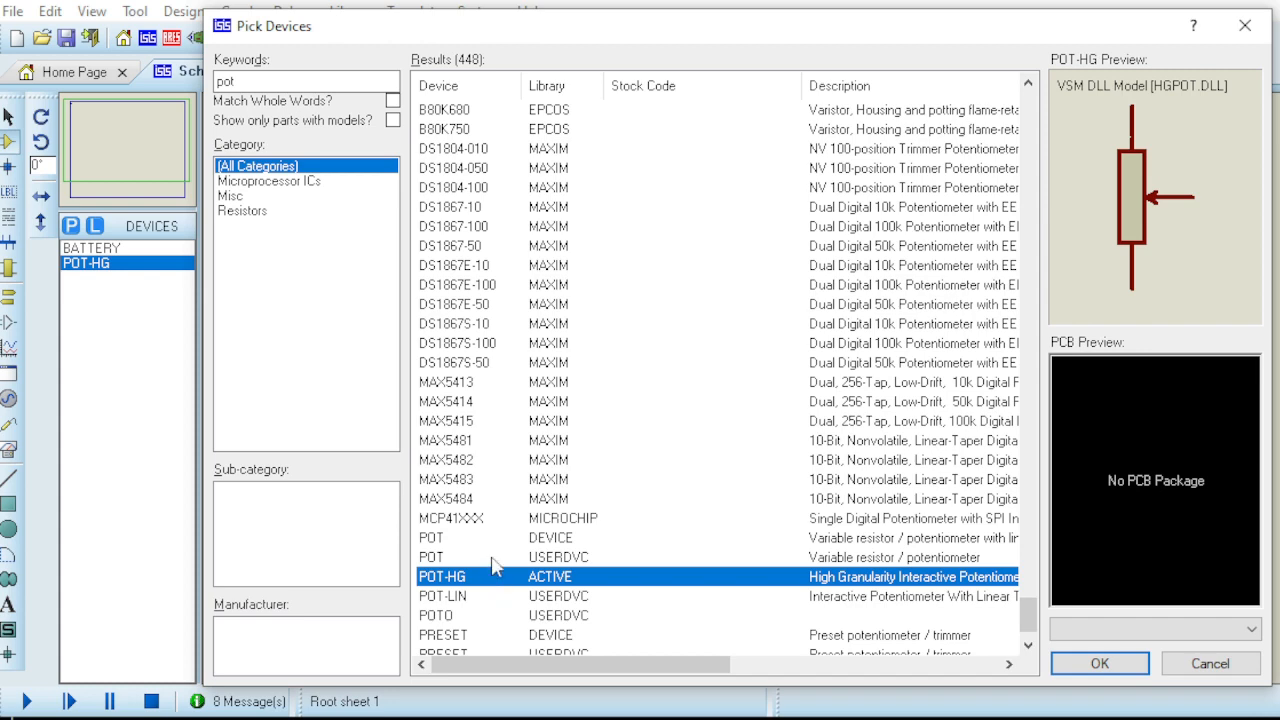
- Search the parts library for "led" and add the animated LED-YELLOW model to the device list
click(275, 84)
drag(275, 84, 210, 80)
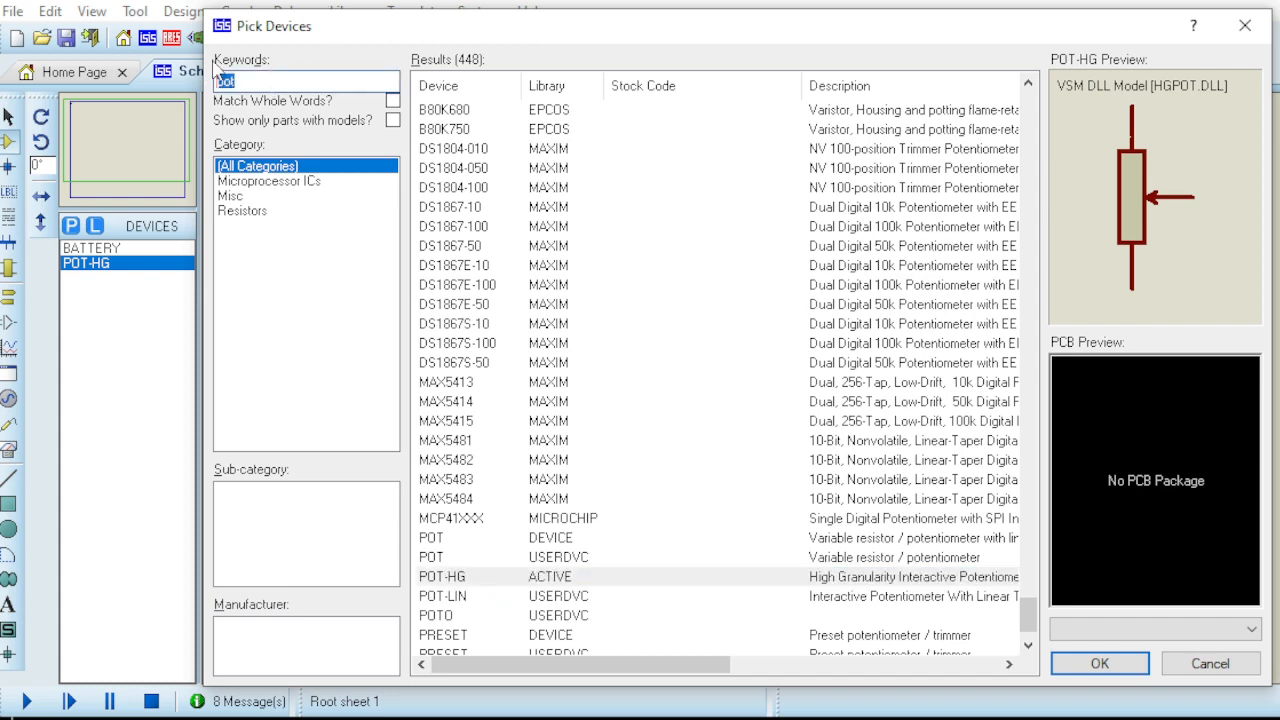
text(led)
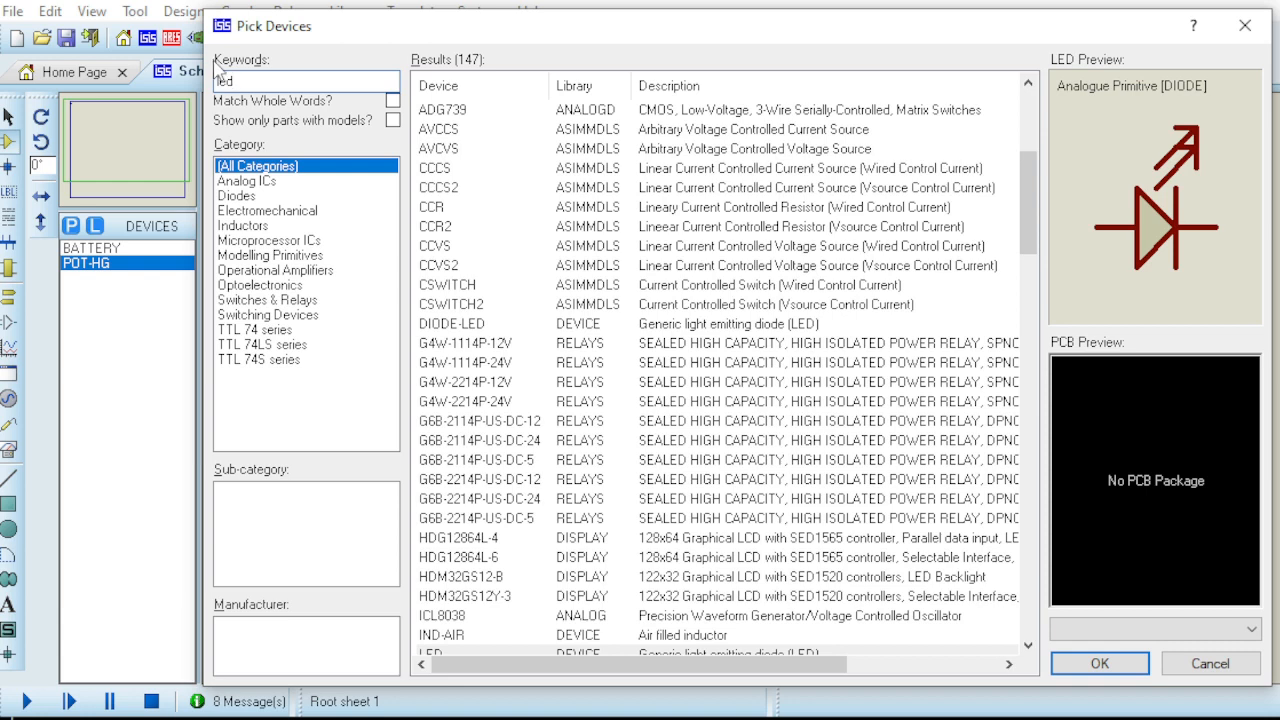
key(Down)
key(Down)
key(Down)
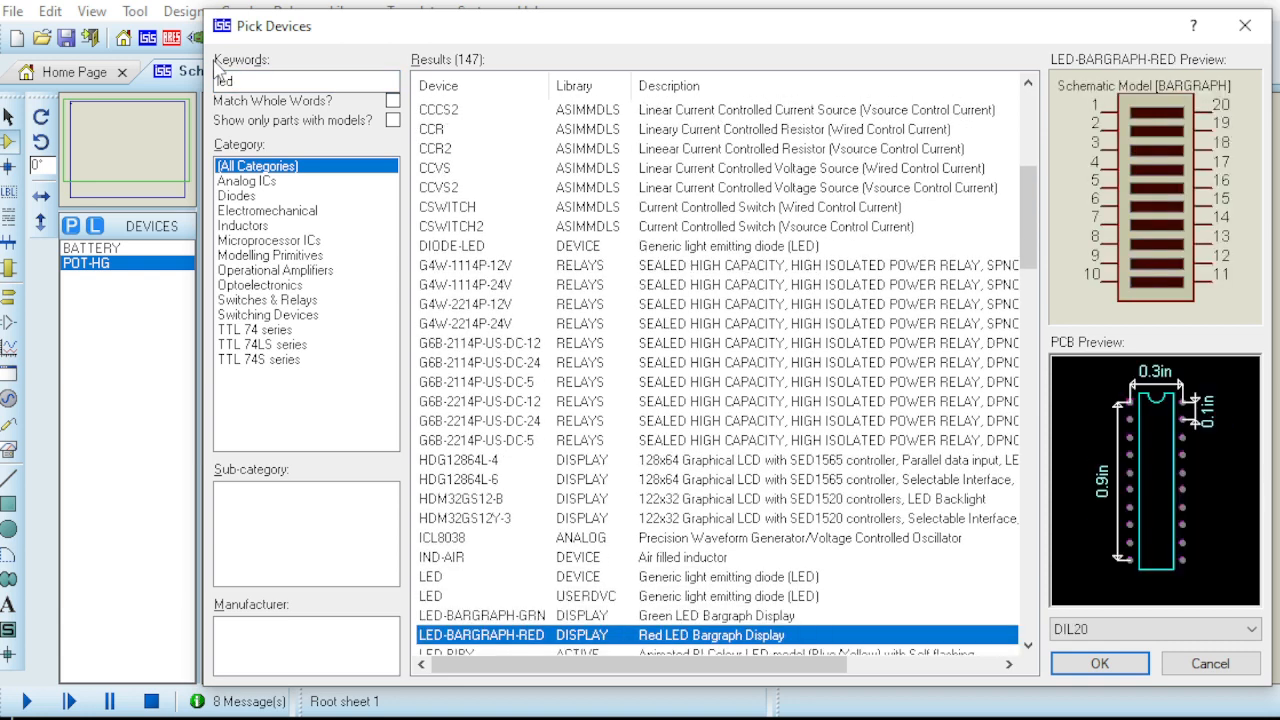
scroll(522, 200, down, 3)
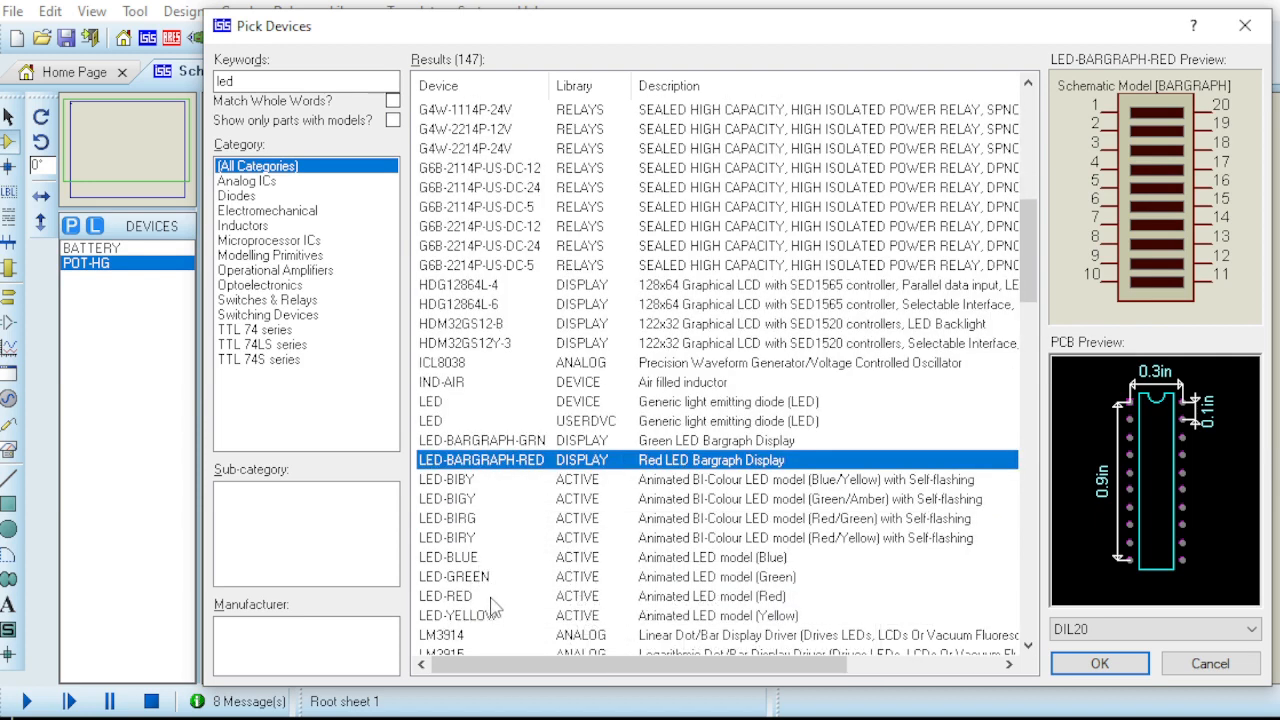
click(496, 616)
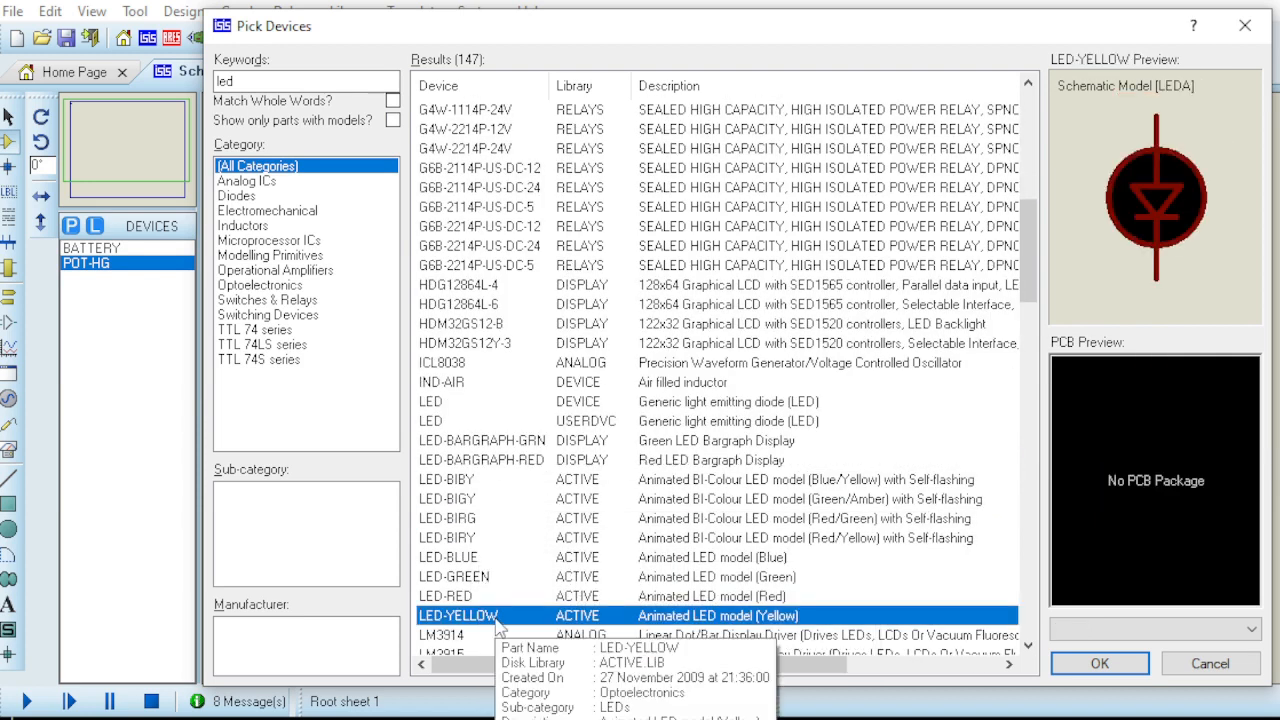
double_click(497, 618)
- Search the parts library for "minres 220" and add the MINRES220R resistor to the device list
click(227, 81)
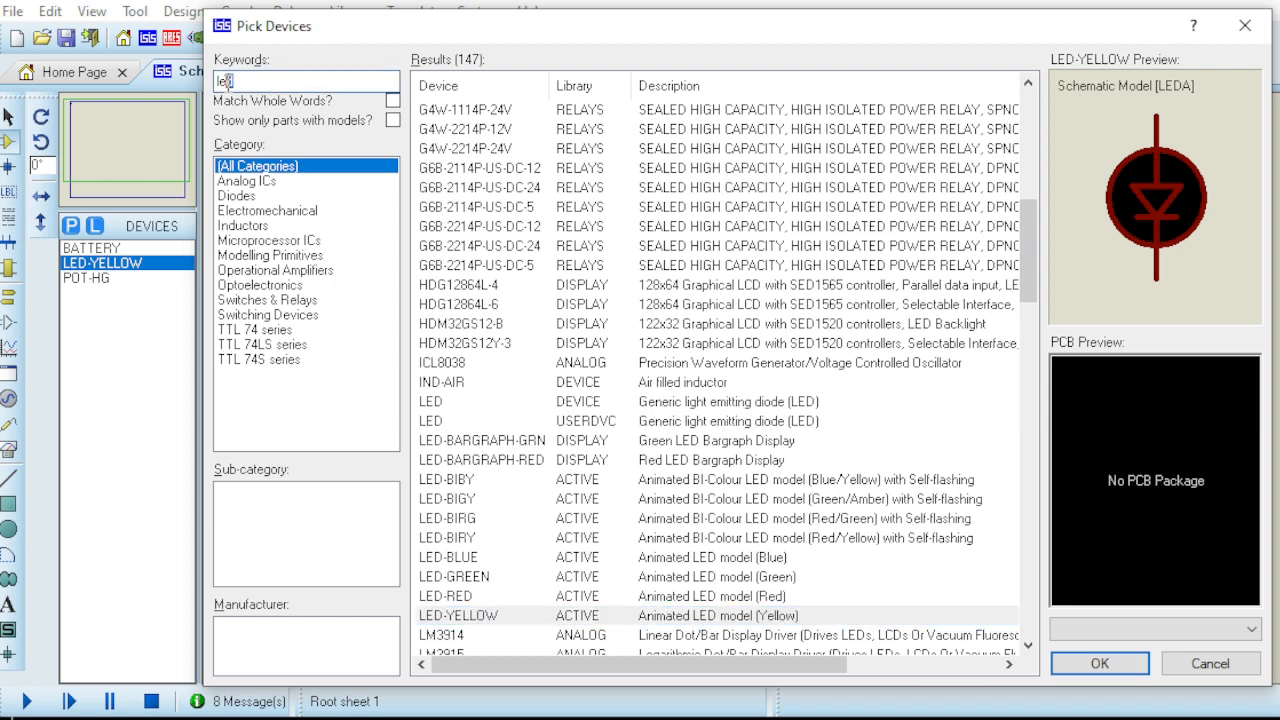
drag(261, 82, 195, 75)
text(minres 220)
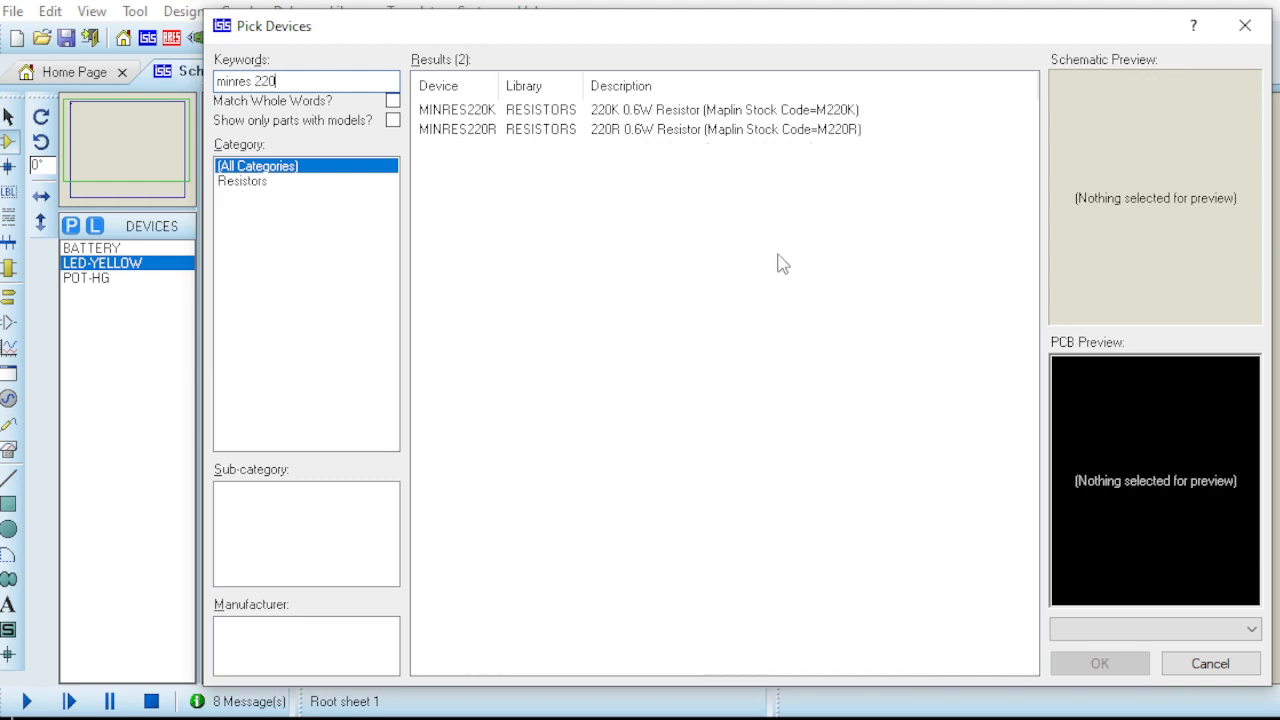
double_click(487, 131)
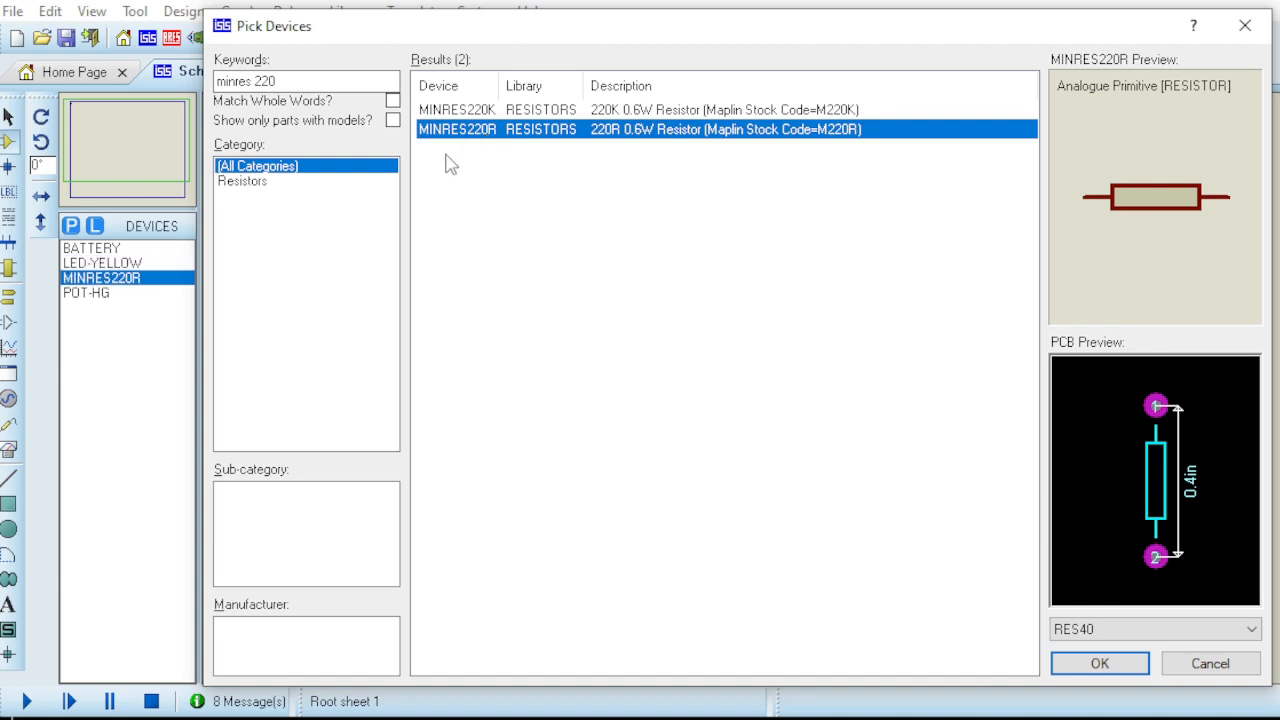
- Search for "motor", add the simple DC MOTOR from the ACTIVE library, and finish picking devices
click(294, 80)
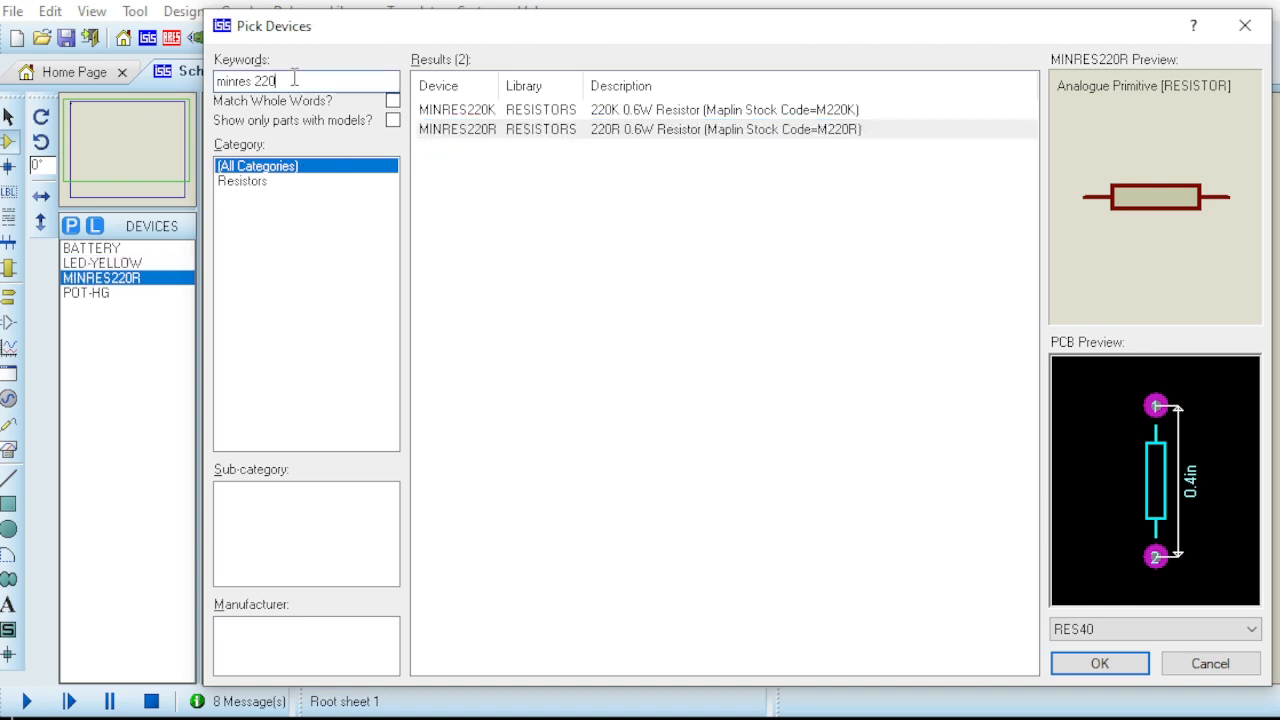
key(BackSpace)
key(BackSpace)
key(BackSpace)
key(BackSpace)
key(BackSpace)
key(BackSpace)
key(BackSpace)
key(BackSpace)
text(motor)
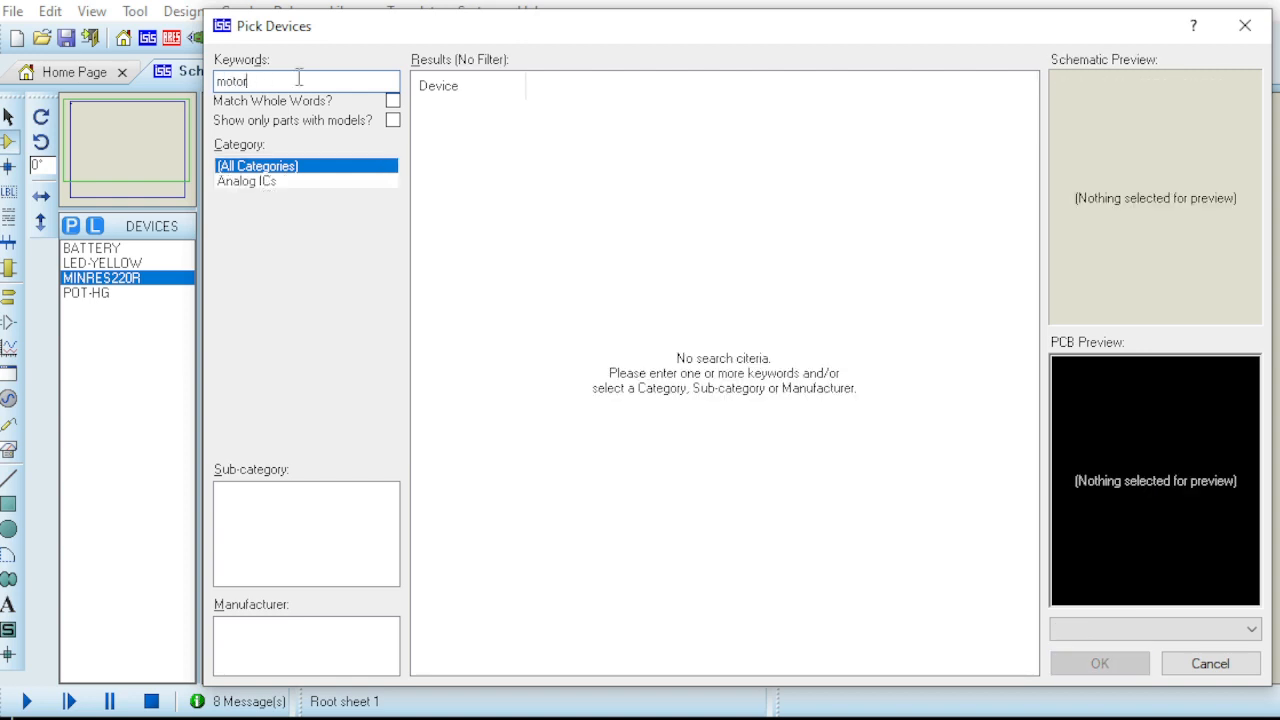
click(501, 338)
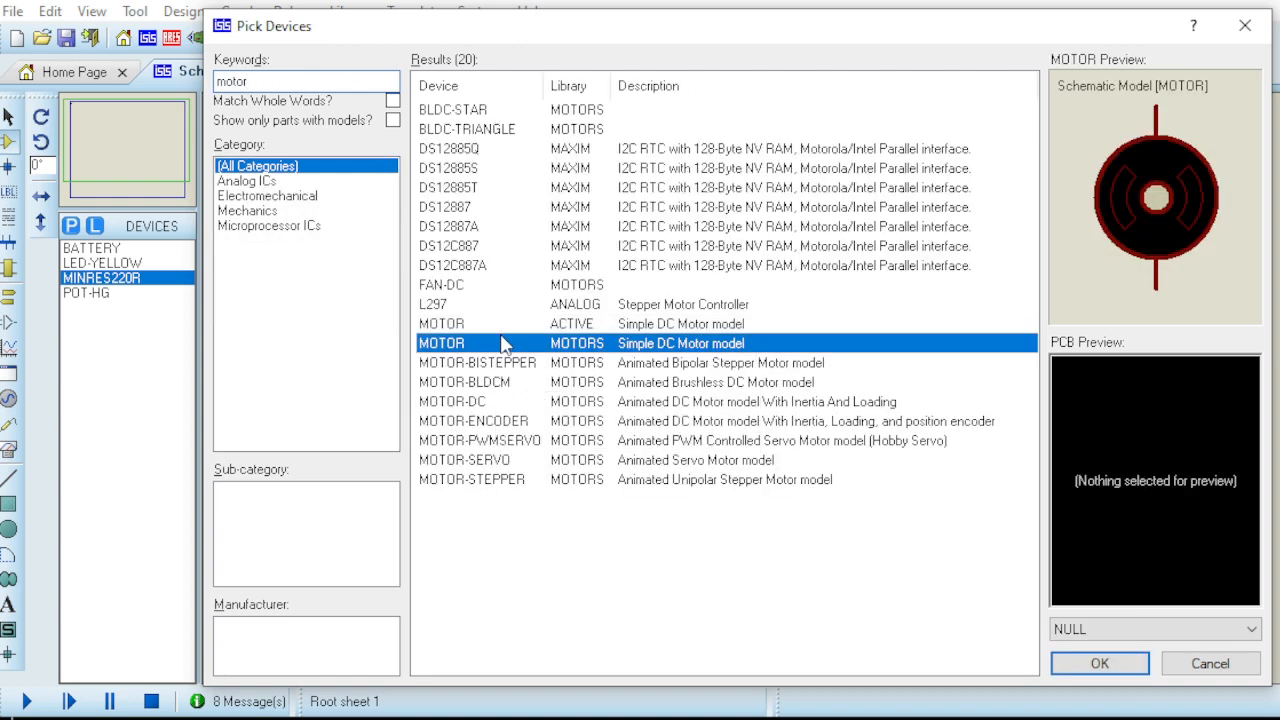
click(506, 326)
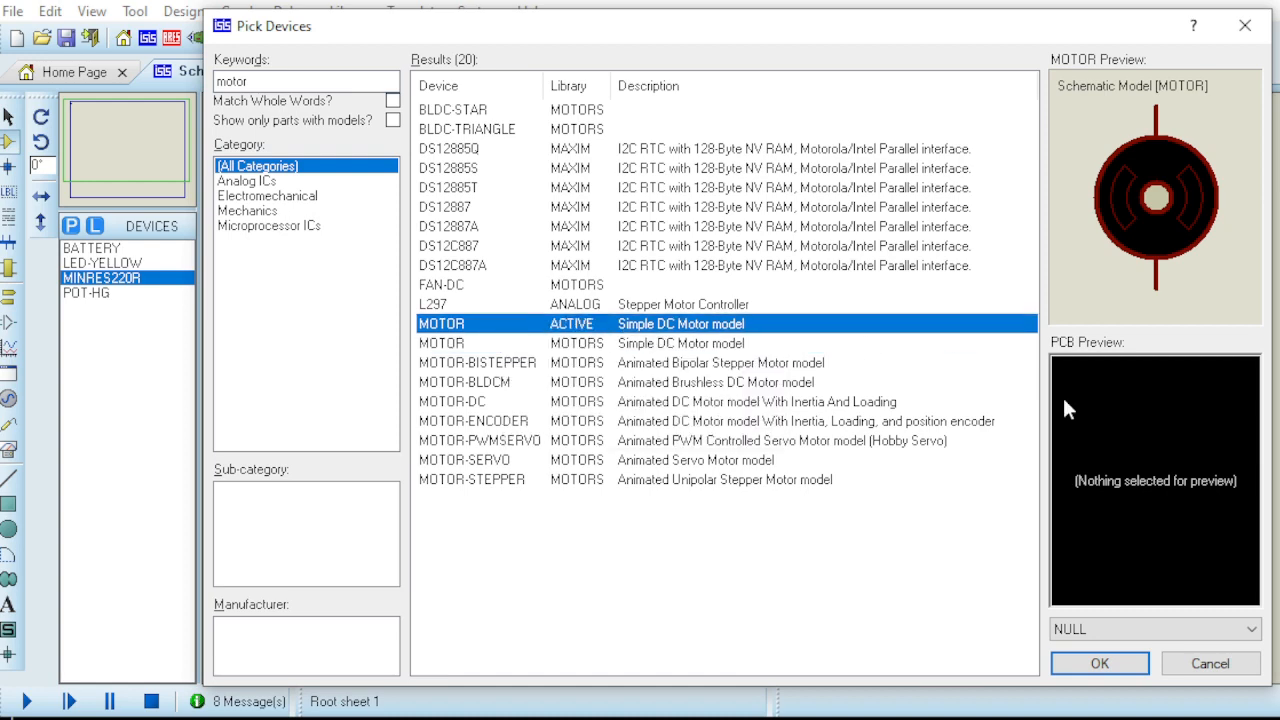
click(1100, 664)
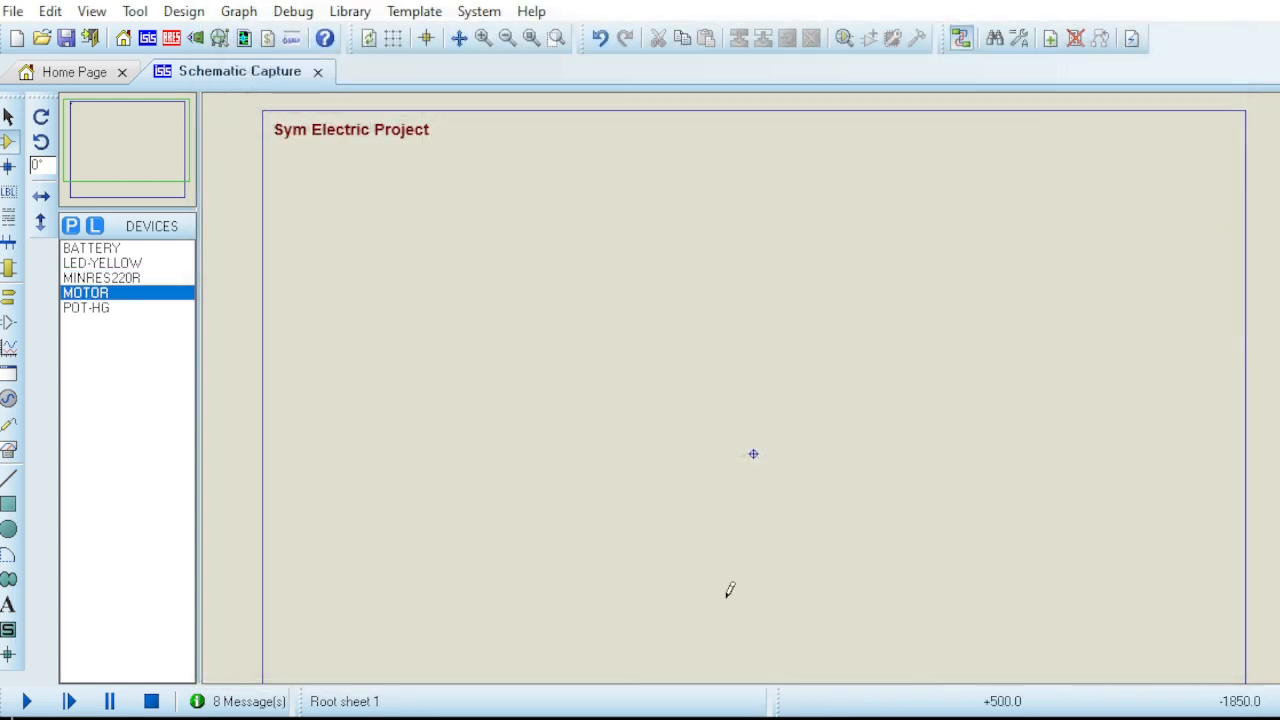
- Place the BATTERY below the sheet title and the POT-HG potentiometer to its right
scroll(391, 343, up, 1)
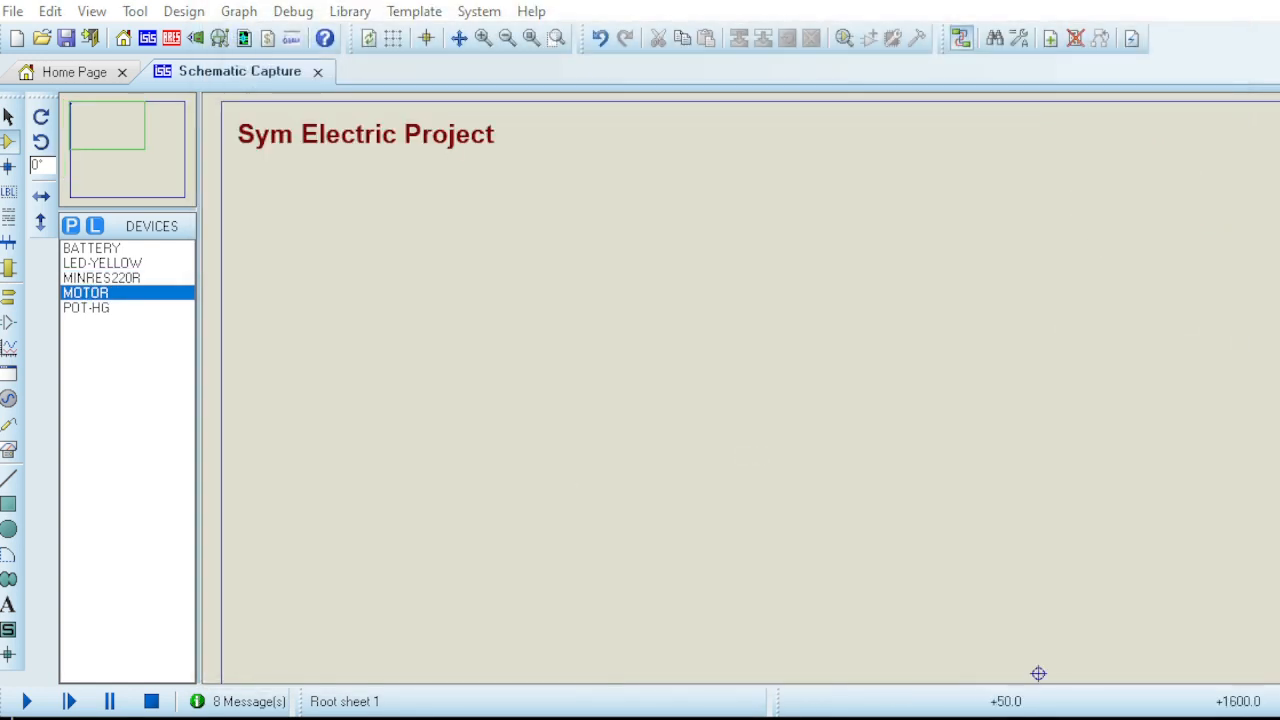
click(92, 248)
click(367, 297)
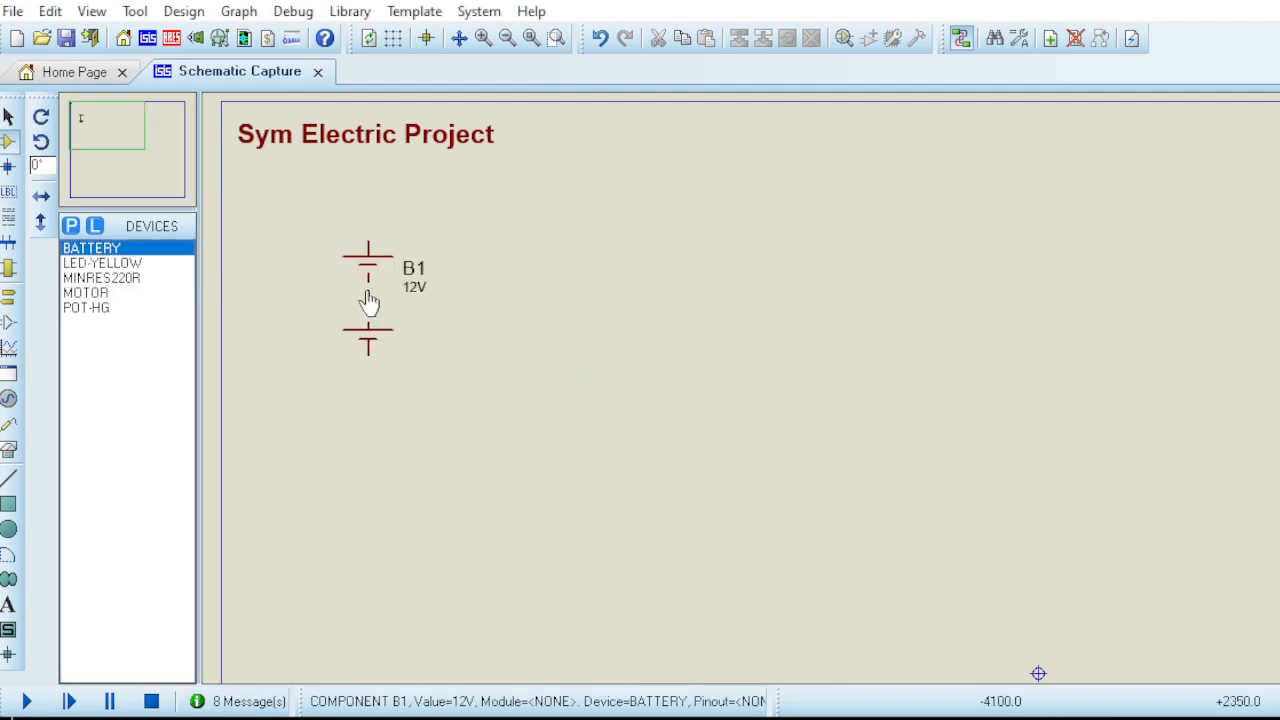
click(90, 263)
click(90, 306)
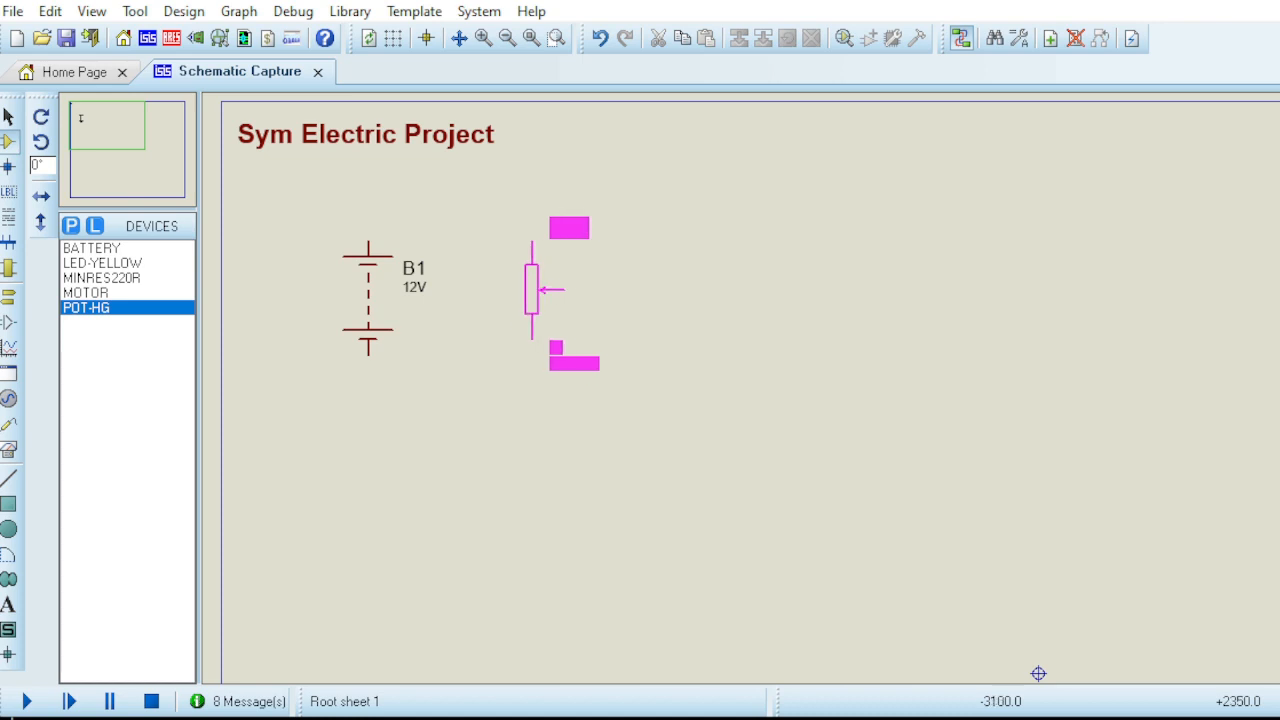
click(531, 290)
- Wire the battery's positive and negative terminals to the upper and lower ends of the potentiometer
click(368, 238)
click(531, 242)
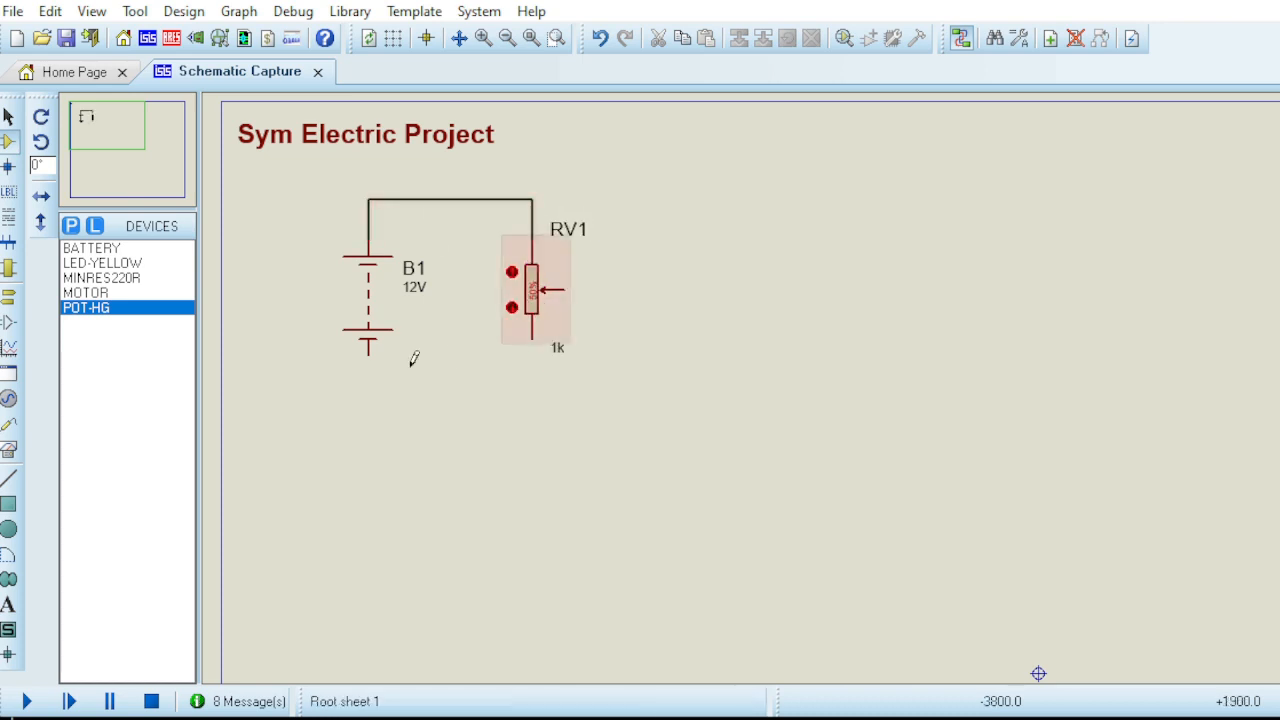
click(368, 345)
click(531, 345)
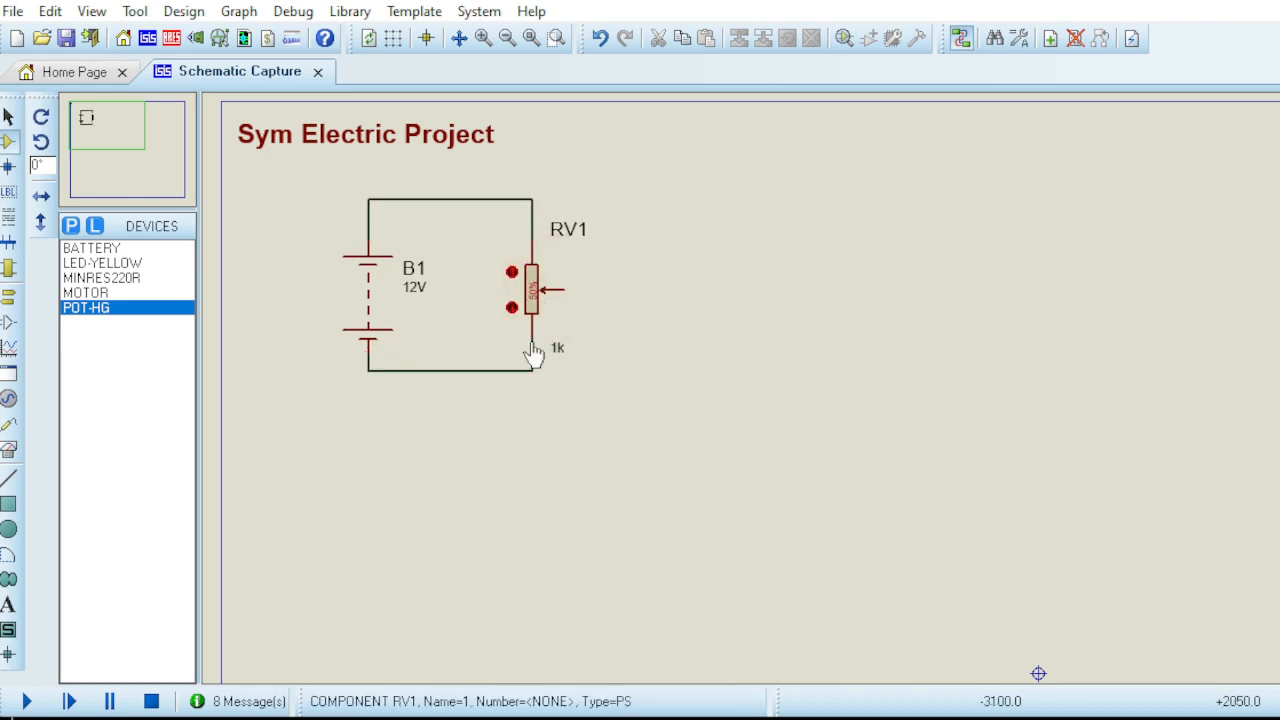
- Place the MOTOR to the right of the potentiometer and wire it between the wiper and the battery's negative line
click(85, 292)
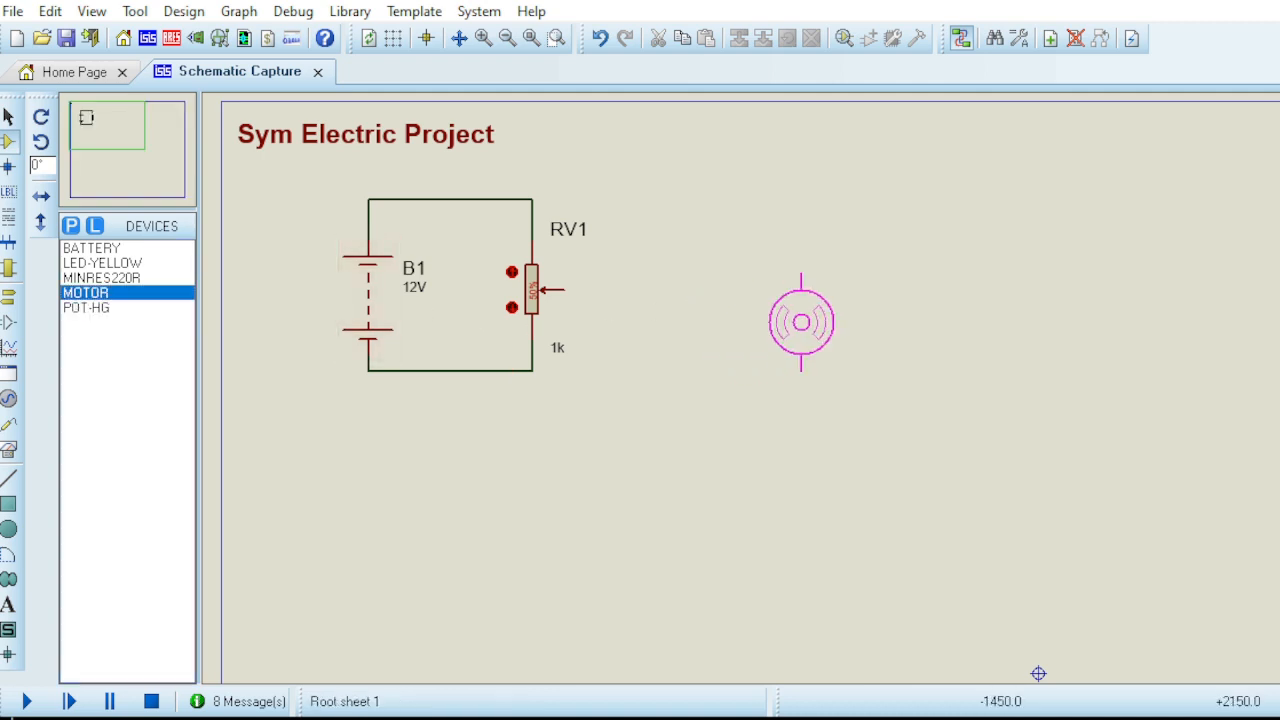
click(809, 330)
click(809, 378)
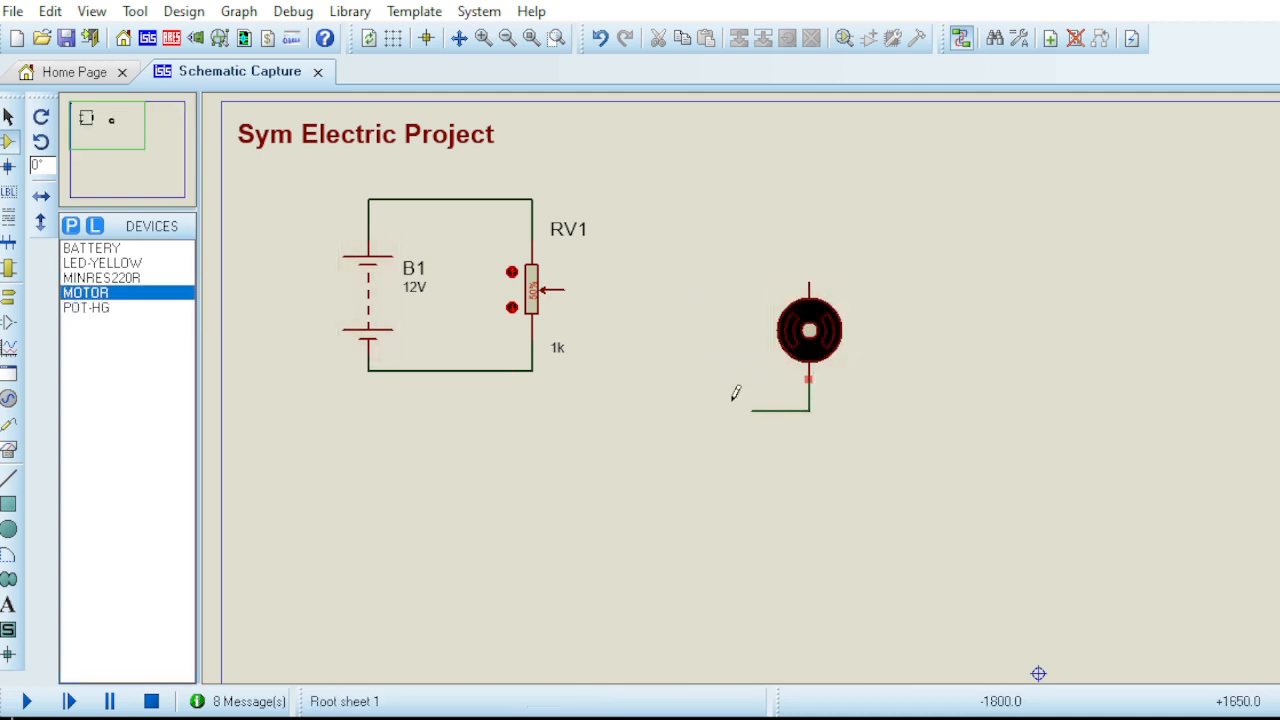
click(528, 358)
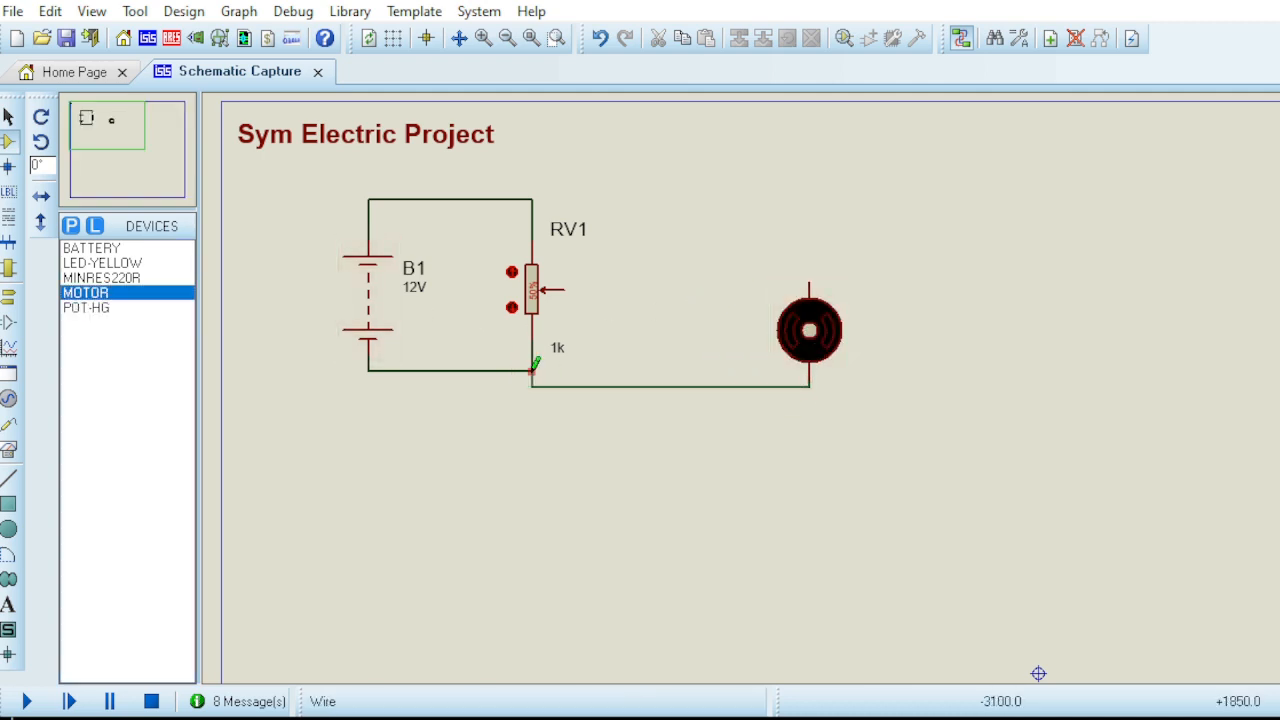
click(566, 289)
click(809, 285)
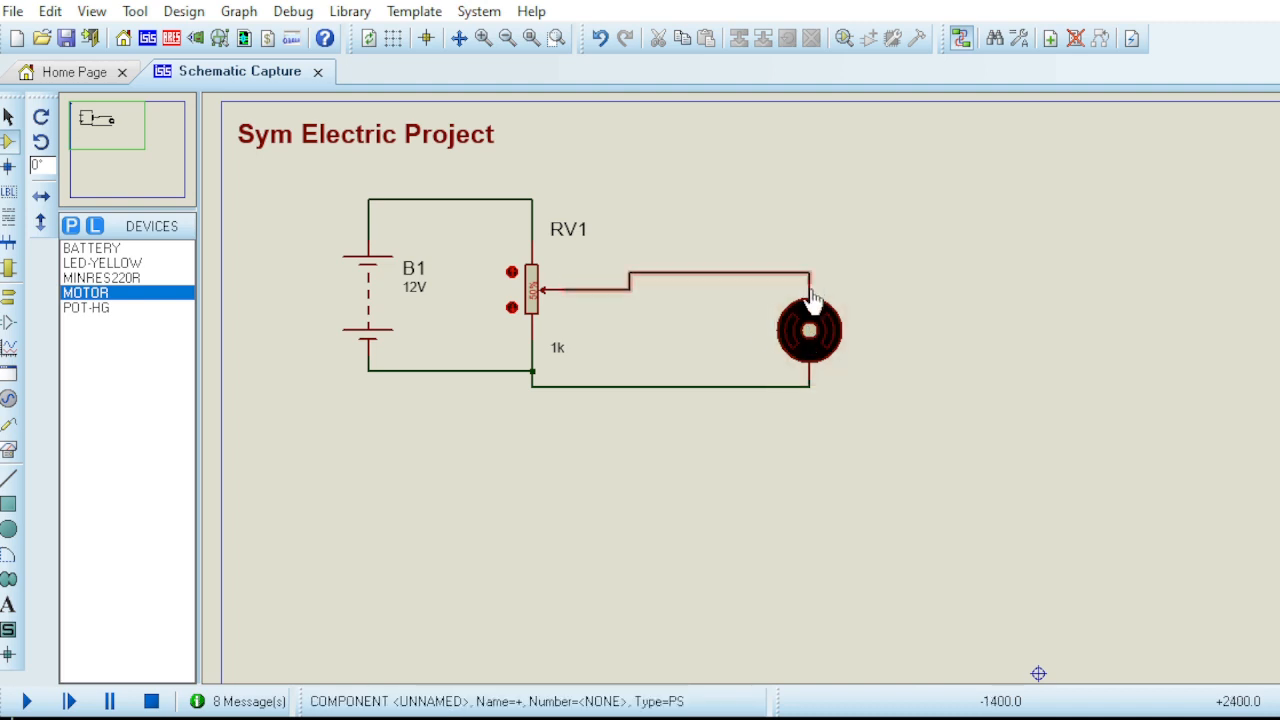
- Move the wired motor closer to the potentiometer and deselect it
right_click(835, 303)
click(904, 315)
click(720, 322)
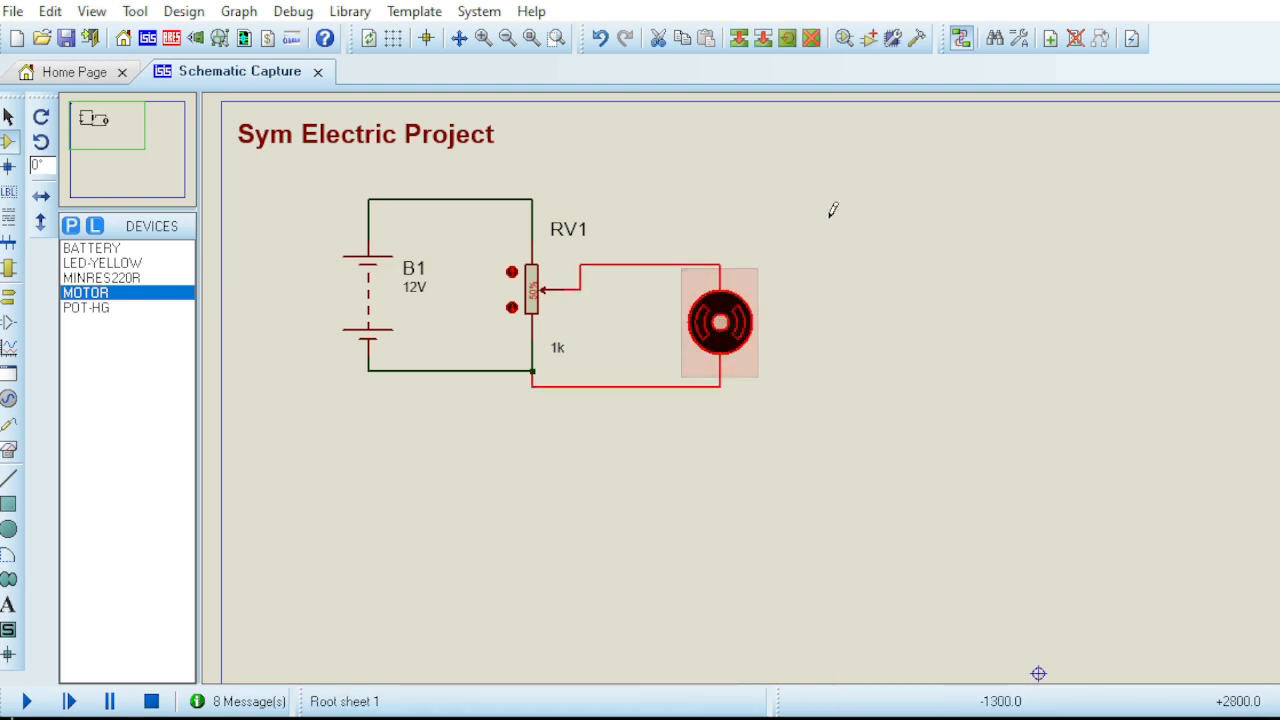
click(831, 206)
- Run the simulation and vary potentiometer RV1 down to 0%, up to 100%, and partway back down to control the motor speed
click(27, 701)
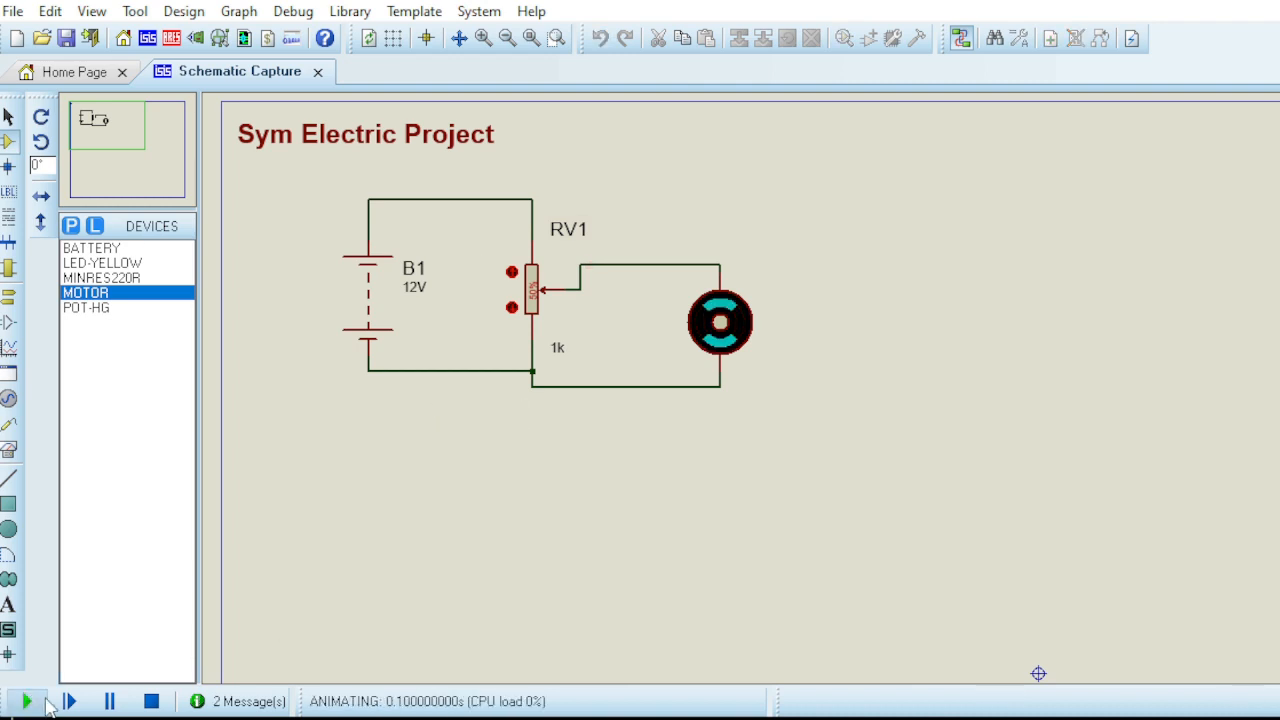
click(511, 308)
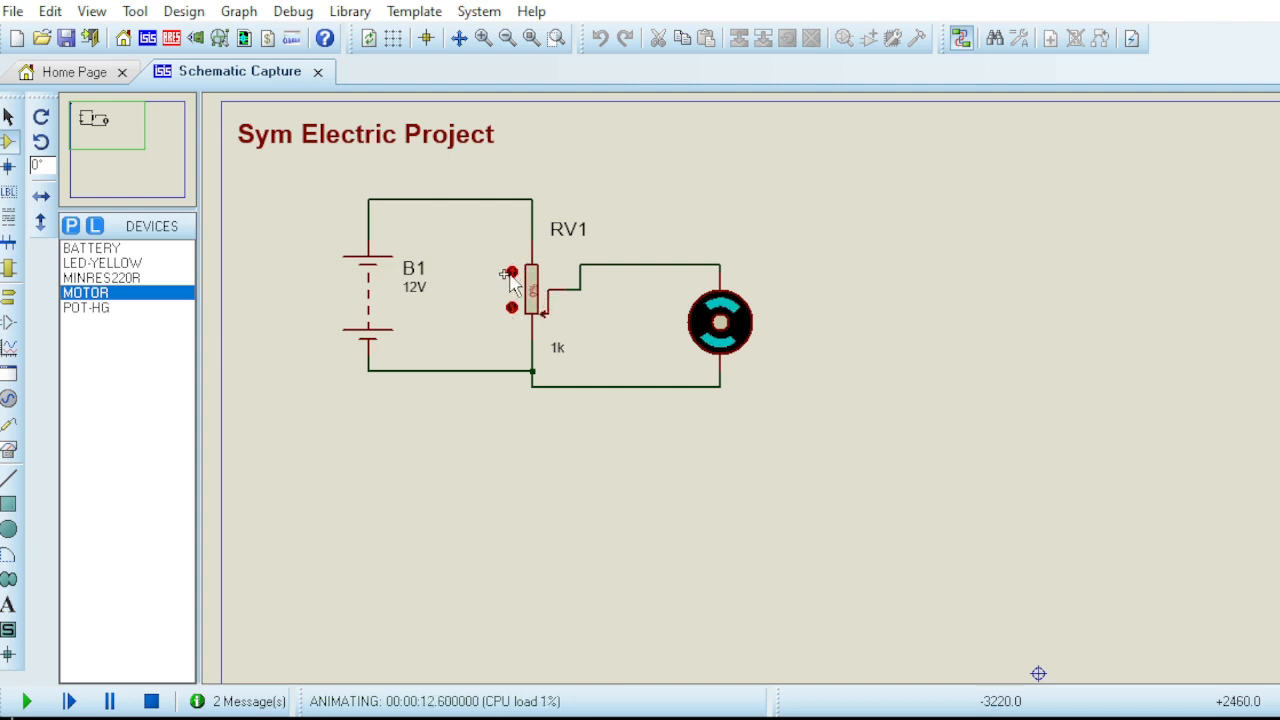
click(512, 274)
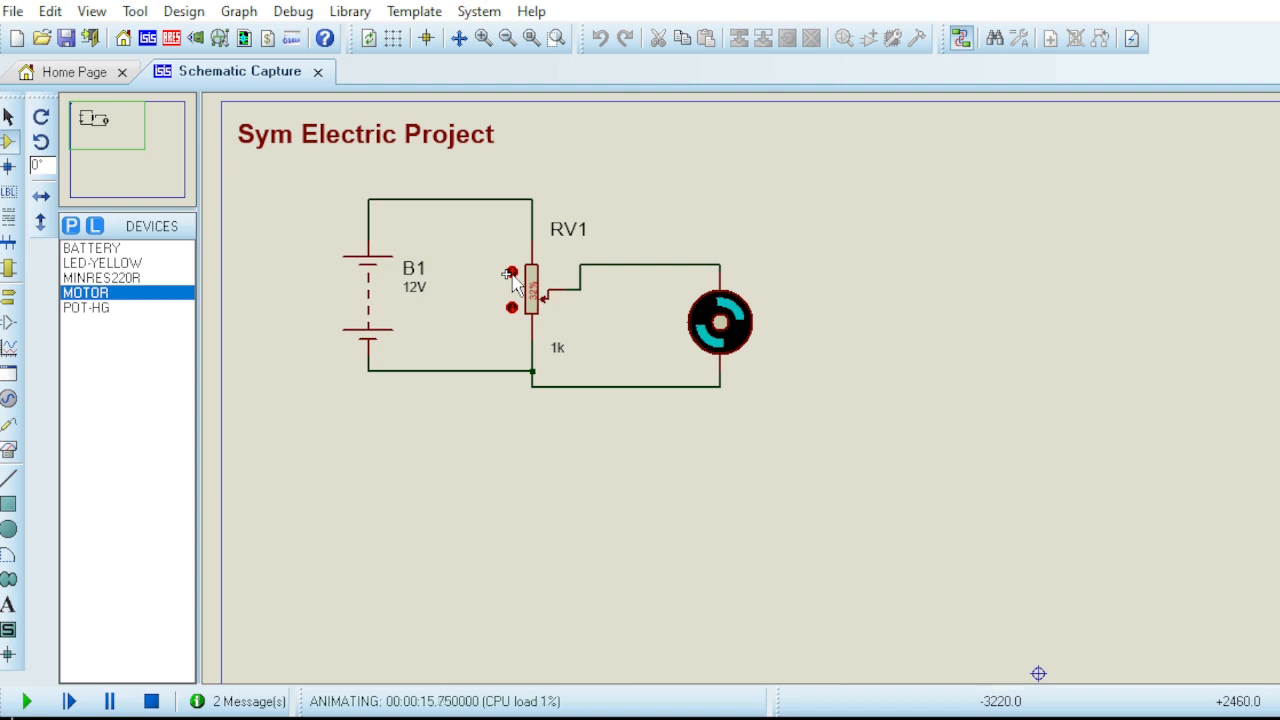
click(512, 274)
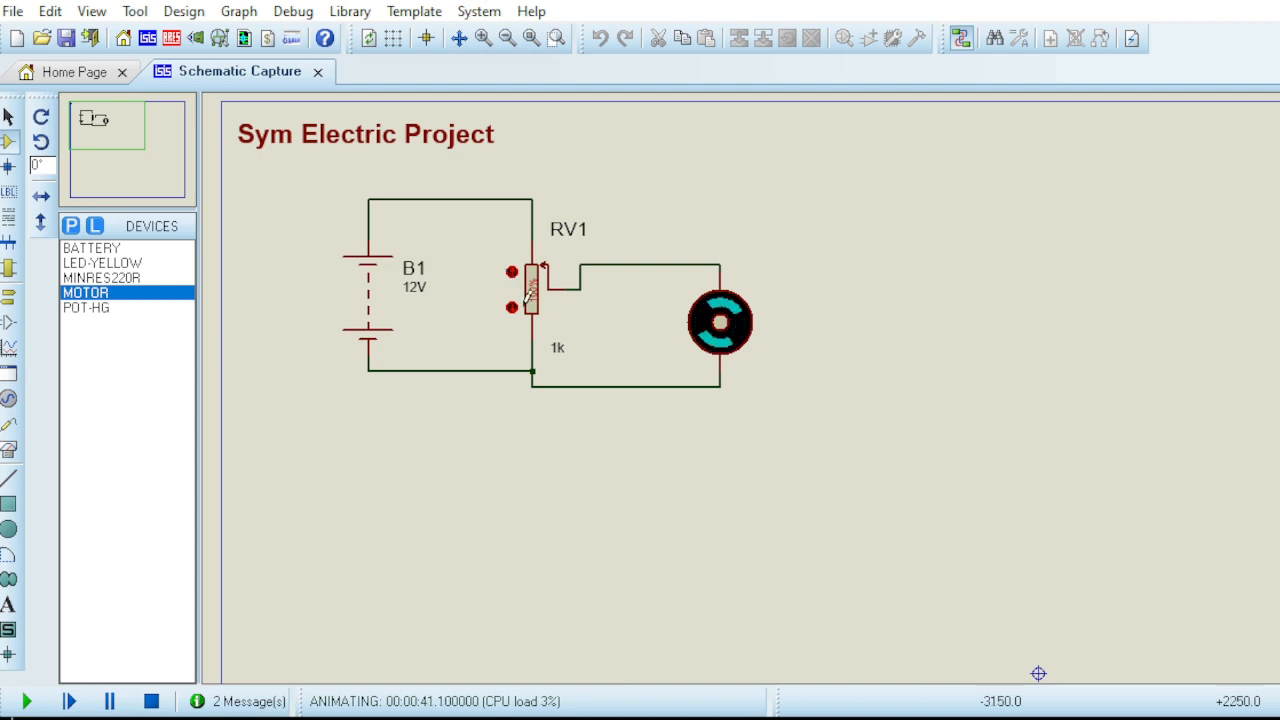
click(511, 307)
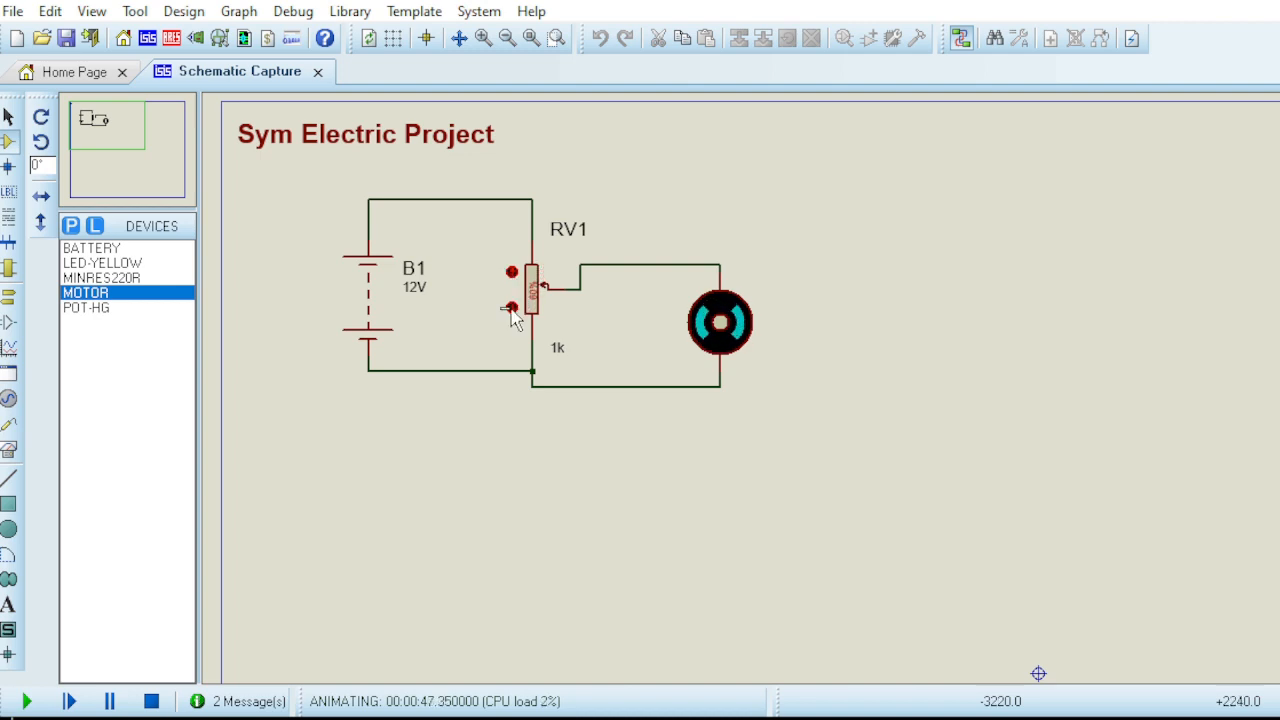
scroll(380, 507, down, 1)
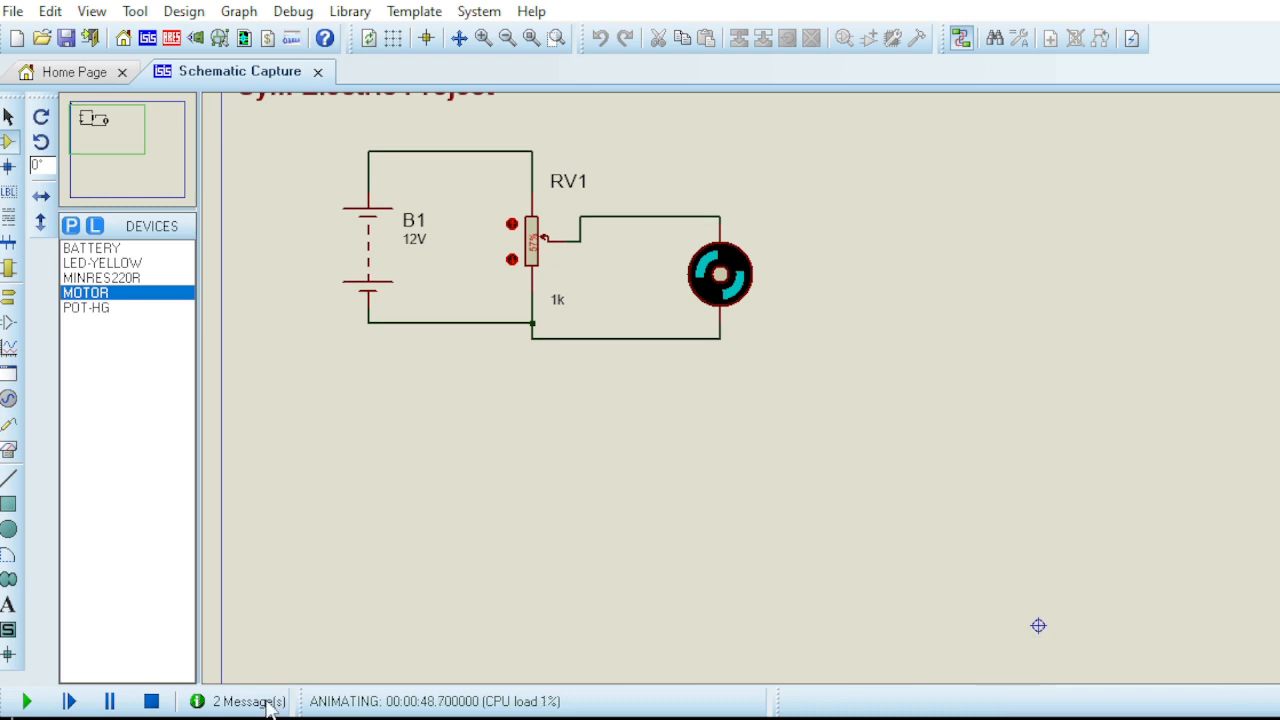
- Stop the simulation and place a DC VOLTMETER to the right of the motor
click(151, 701)
click(9, 322)
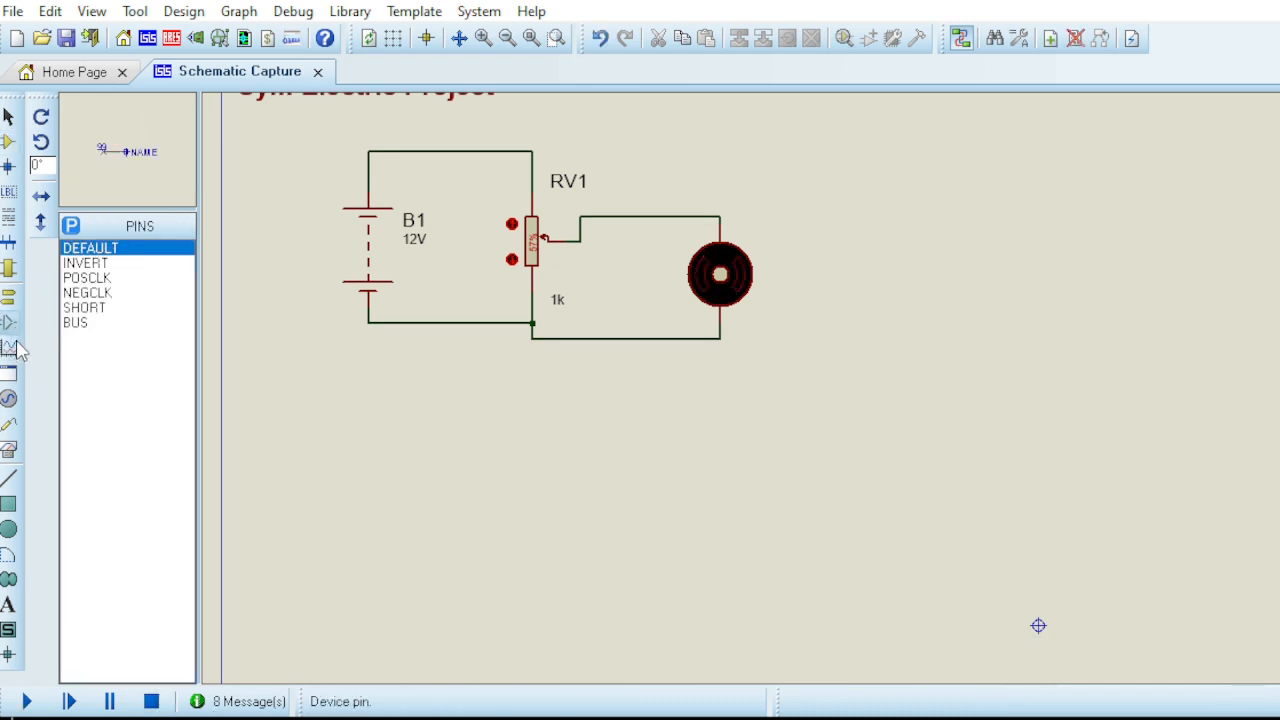
click(9, 449)
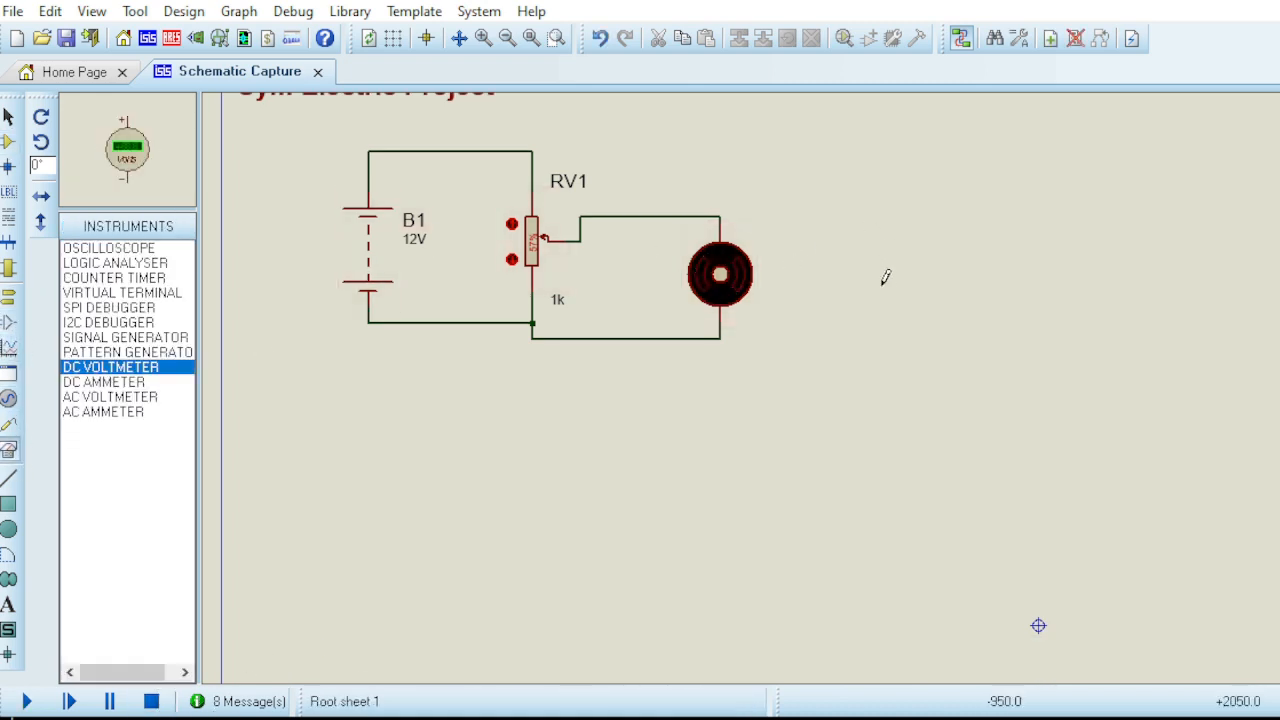
click(856, 244)
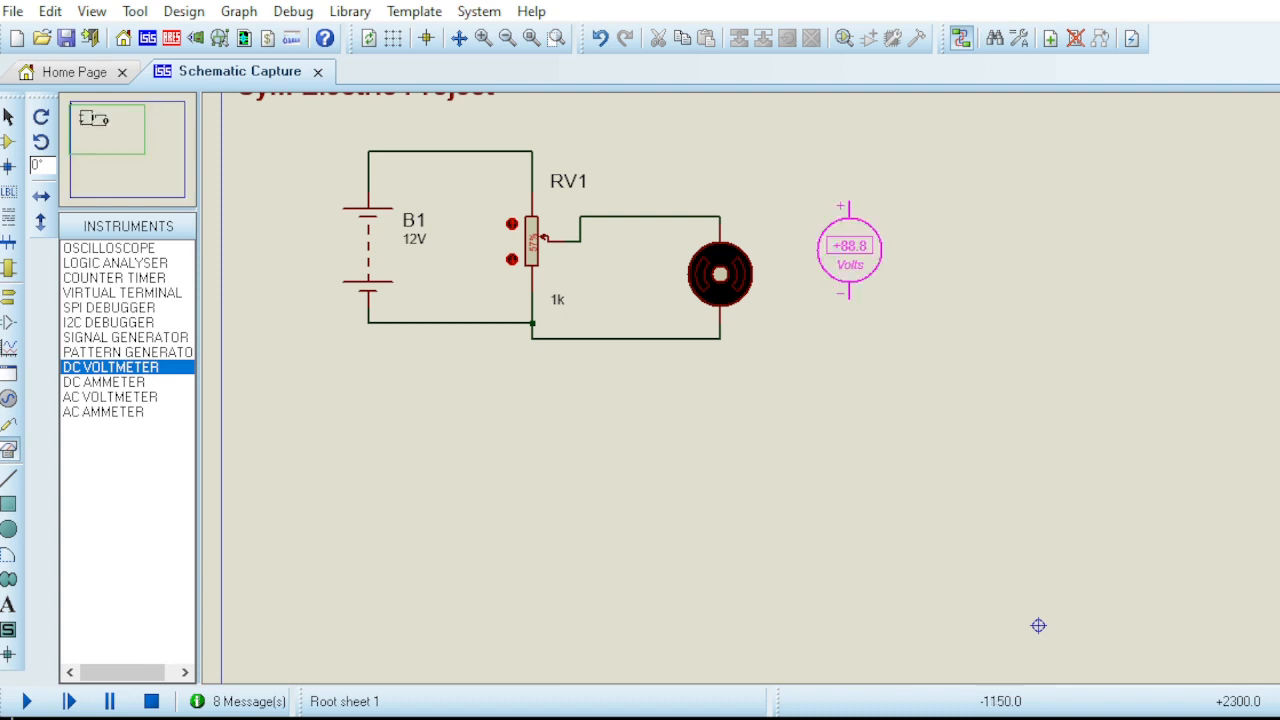
click(882, 280)
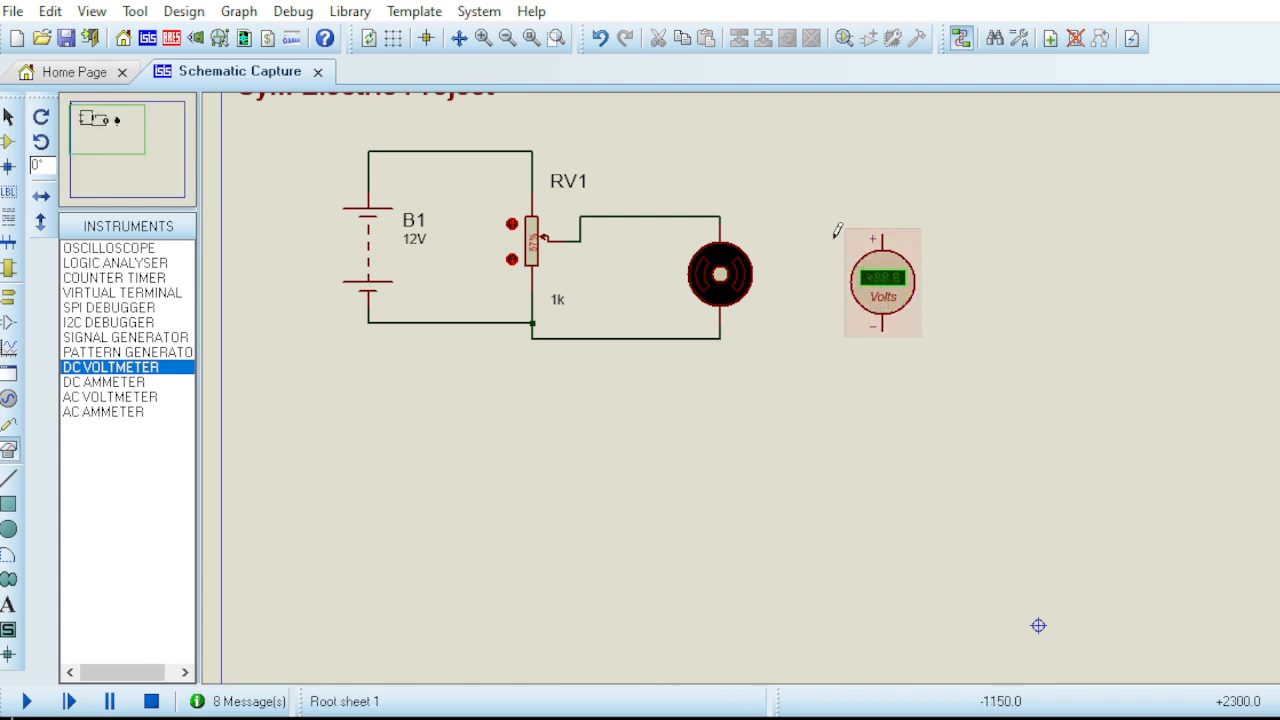
- Wire the voltmeter in parallel with the motor, positive terminal to the motor's upper node and negative terminal to its lower node
click(884, 233)
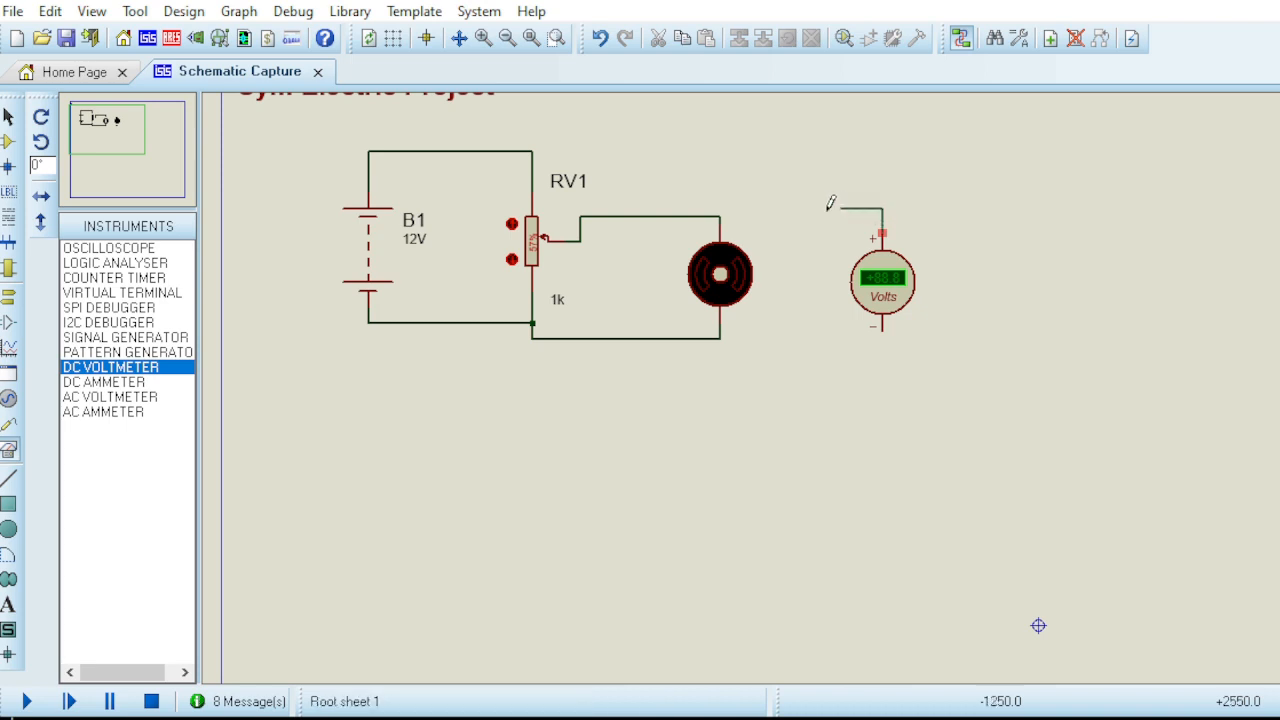
click(720, 216)
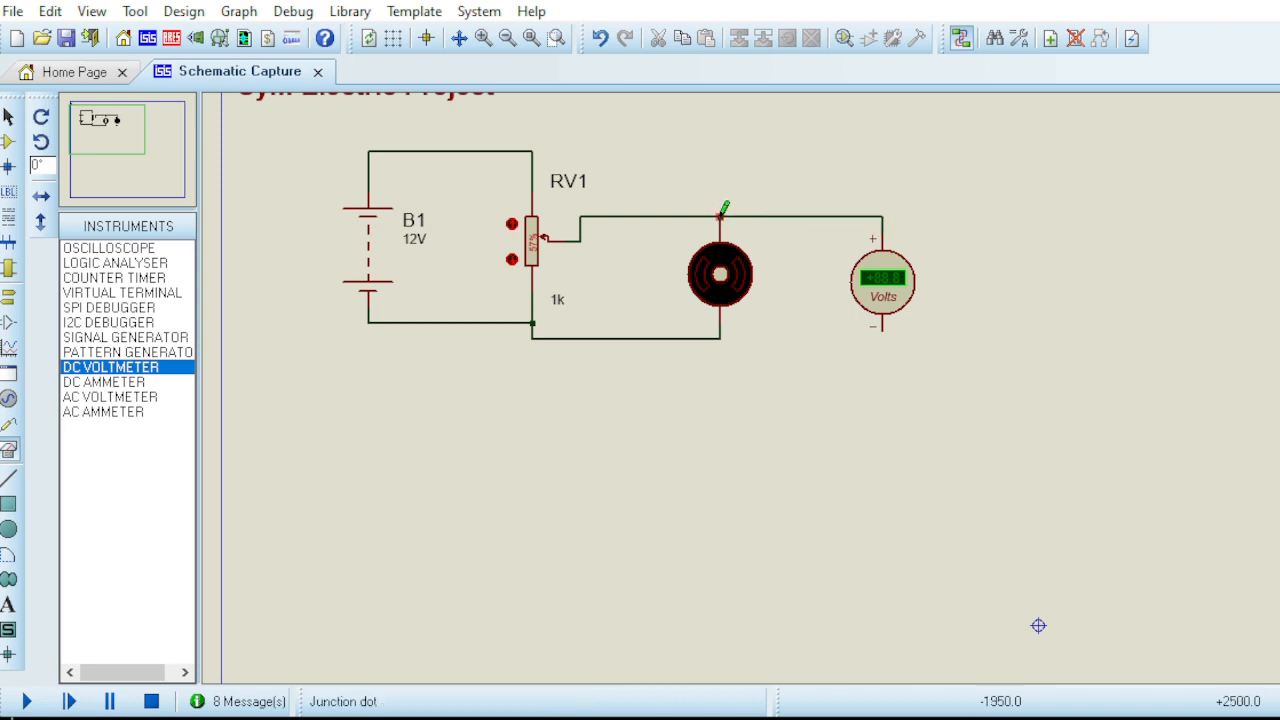
click(884, 329)
click(721, 338)
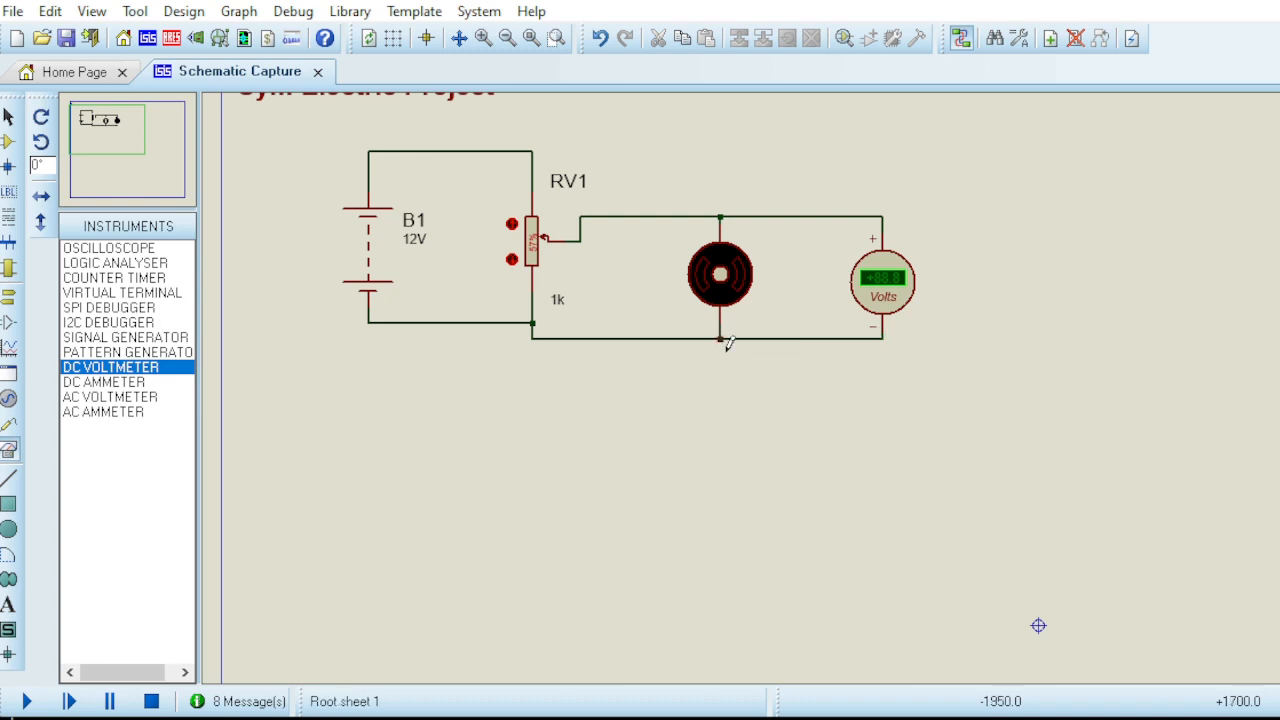
- Run the simulation and lower potentiometer RV1 to 1% to check the motor voltage on the voltmeter
click(553, 42)
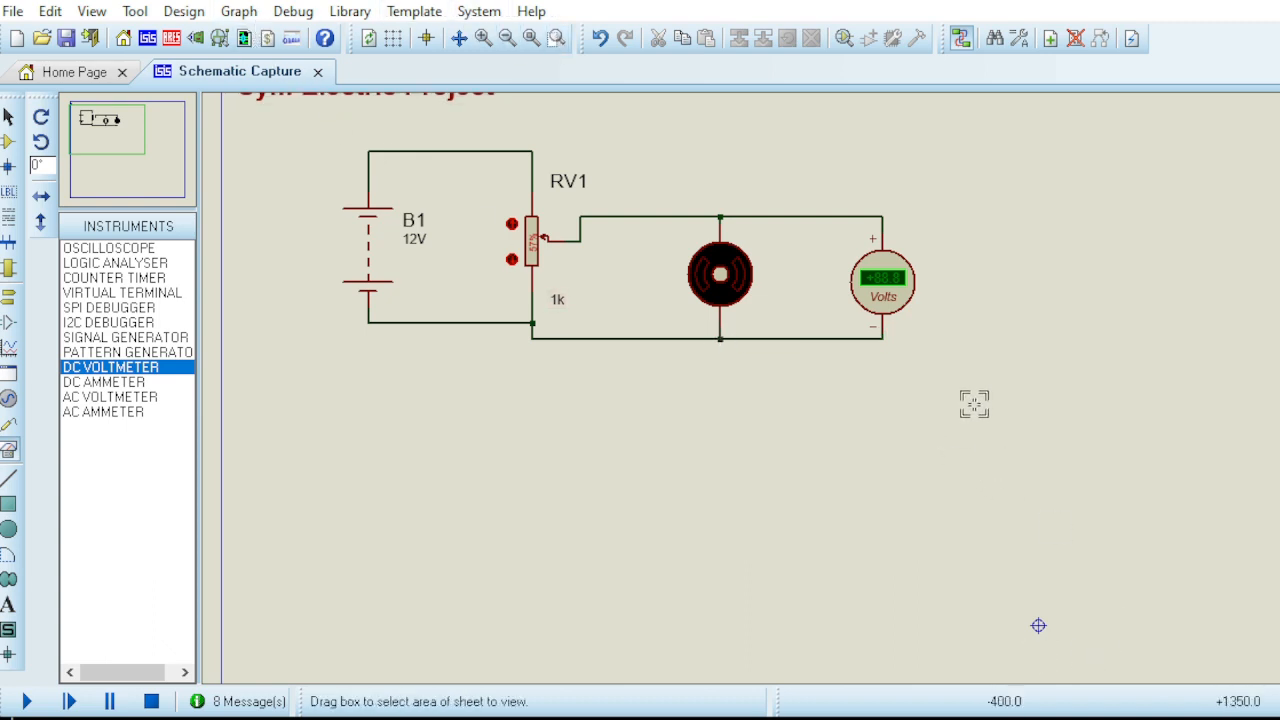
drag(974, 404, 307, 127)
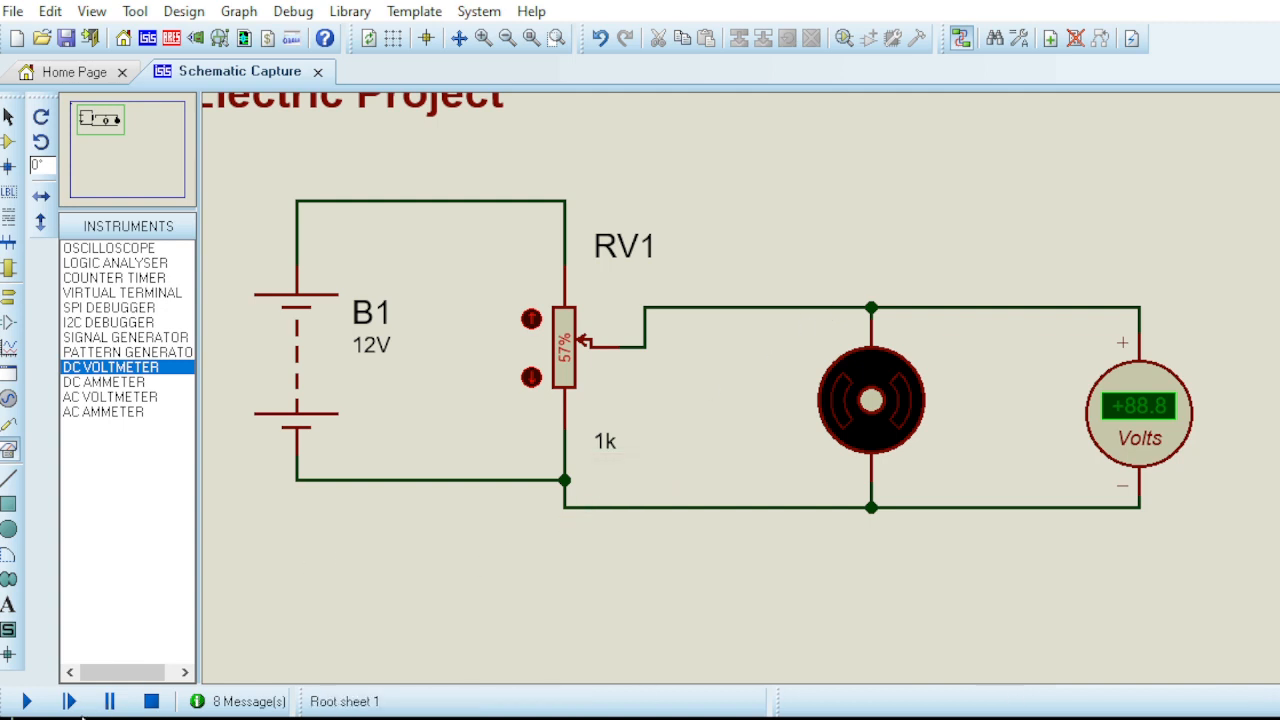
click(27, 702)
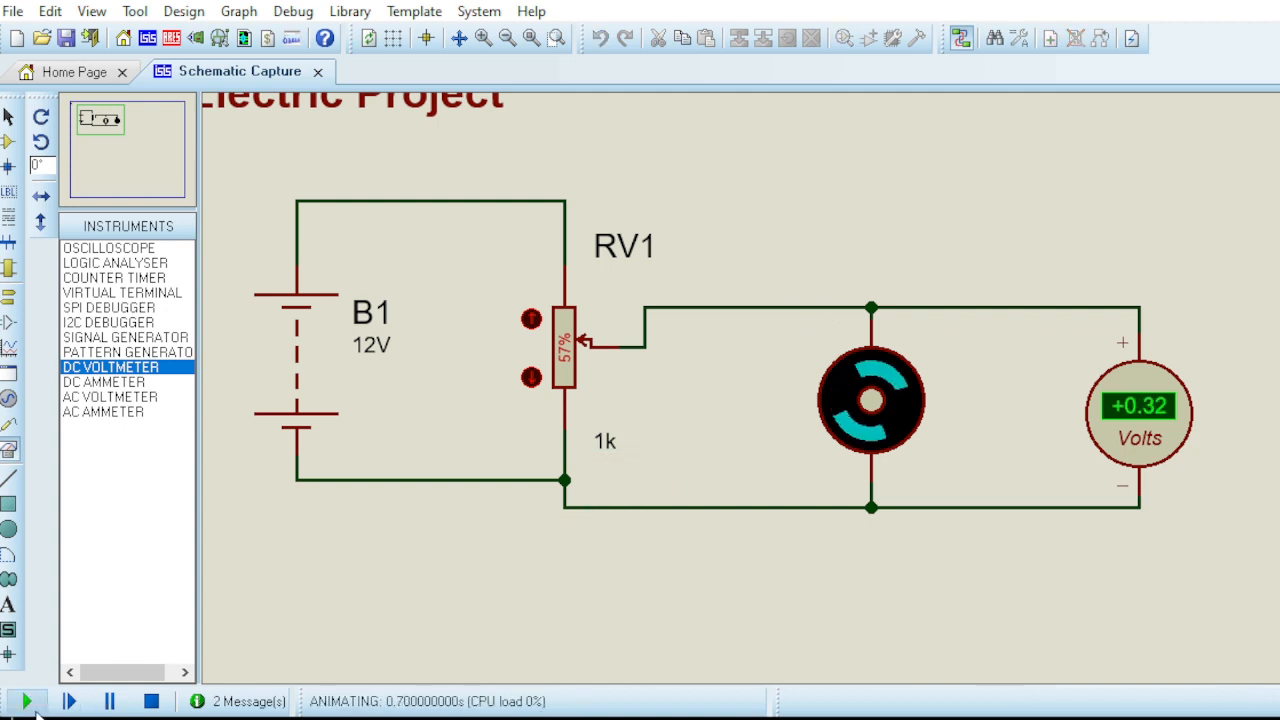
click(531, 377)
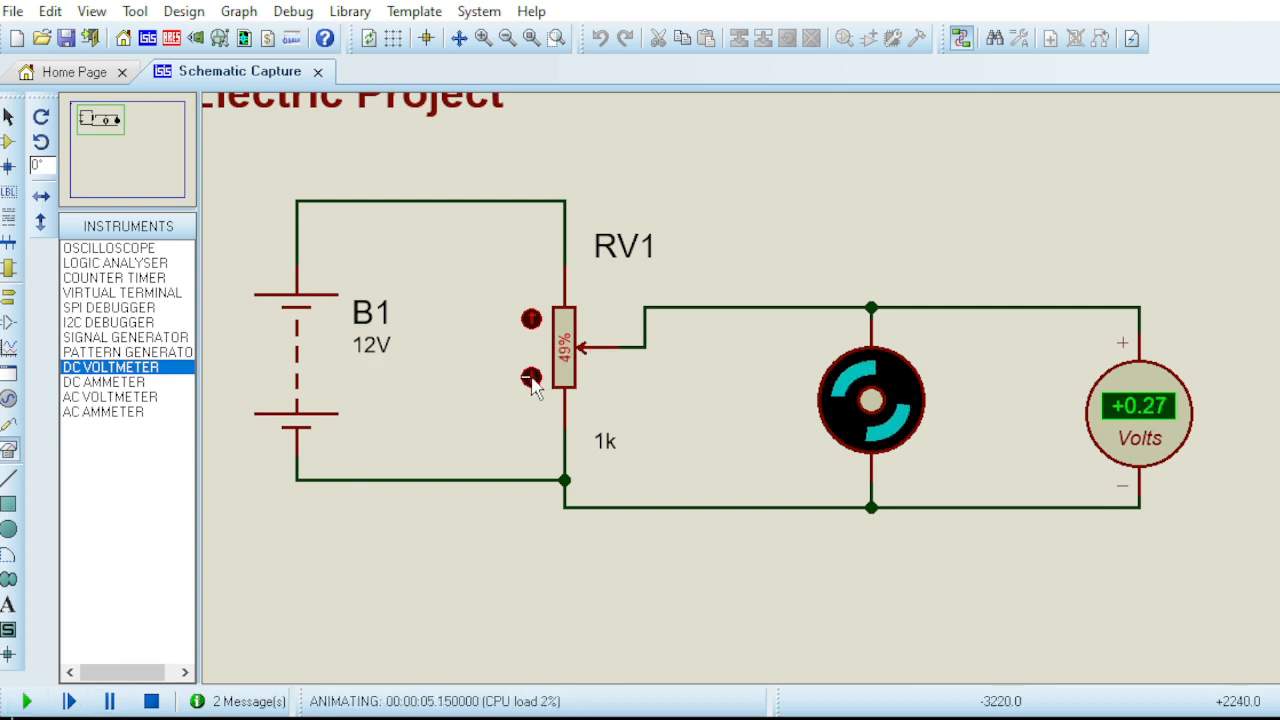
click(531, 377)
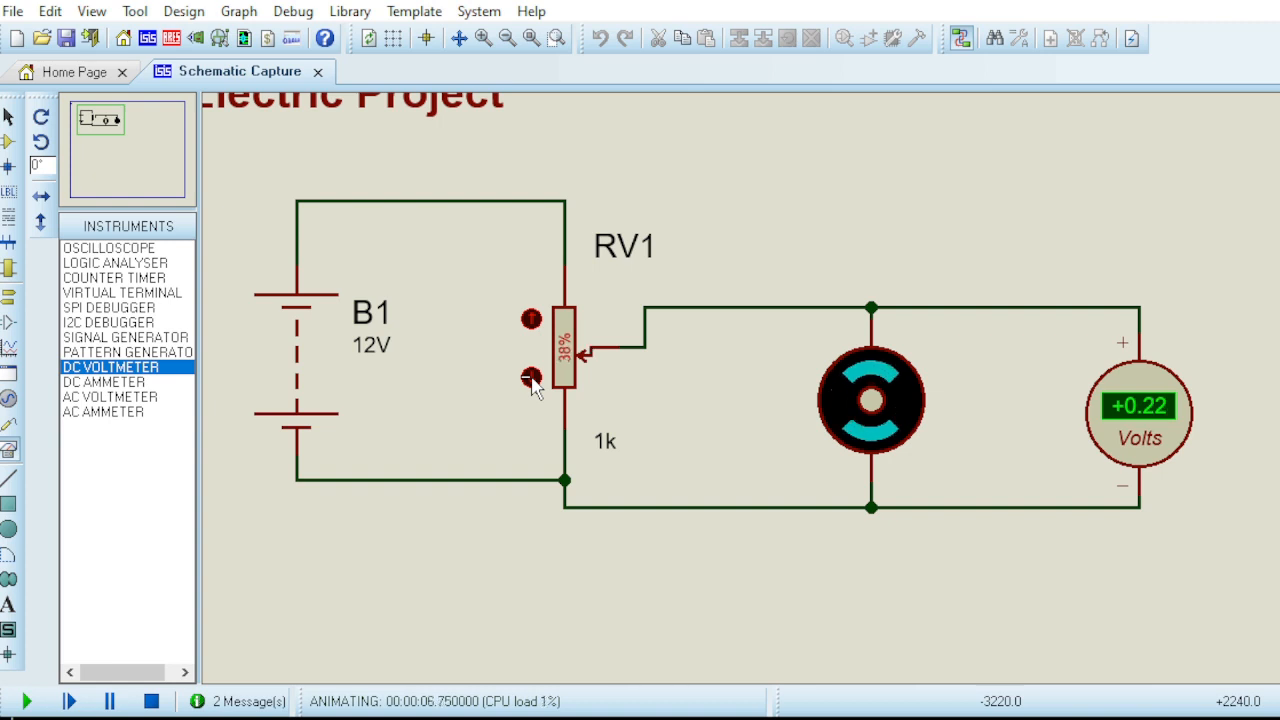
click(531, 377)
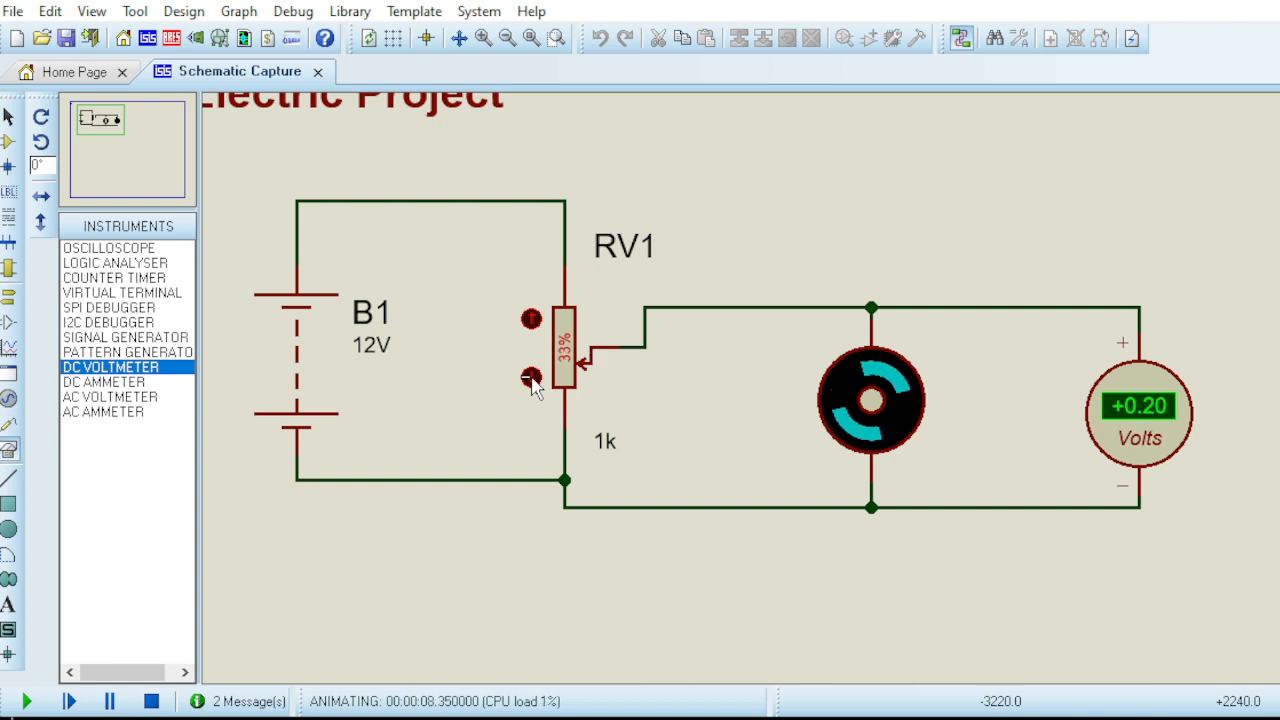
click(531, 377)
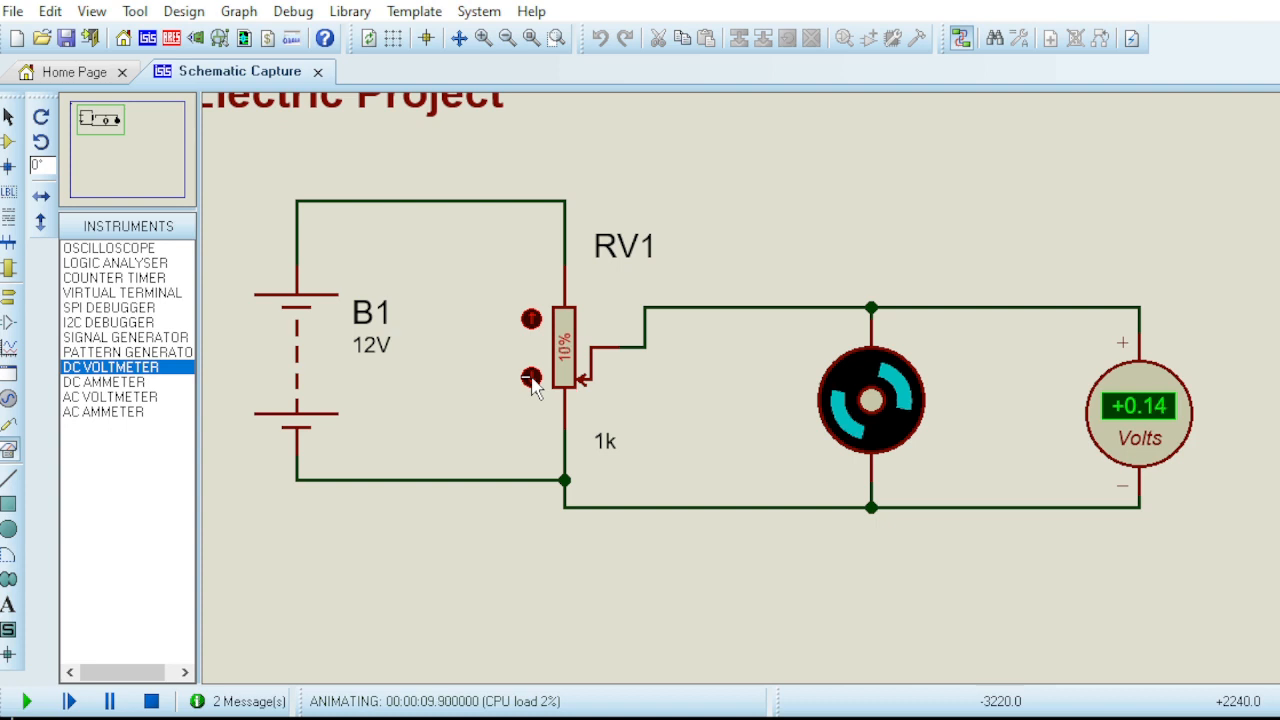
click(531, 377)
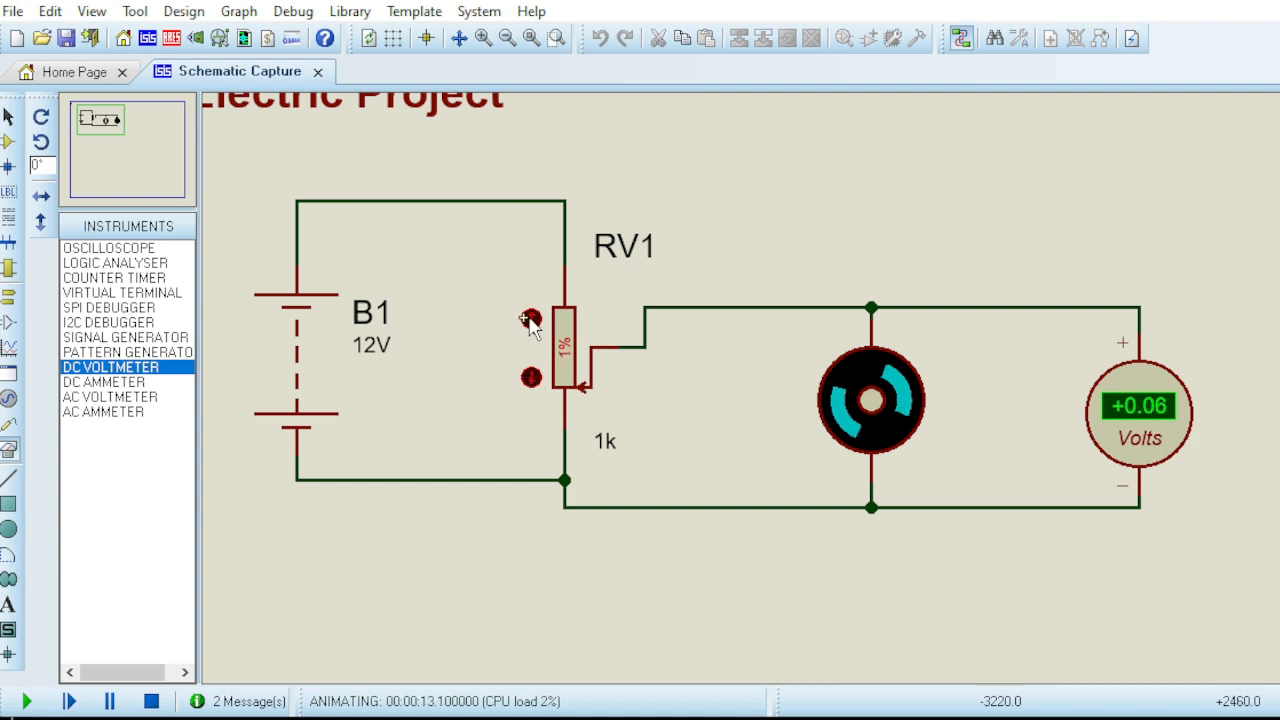
- Raise potentiometer RV1 to 100% while watching the voltmeter, and stop the simulation
click(530, 320)
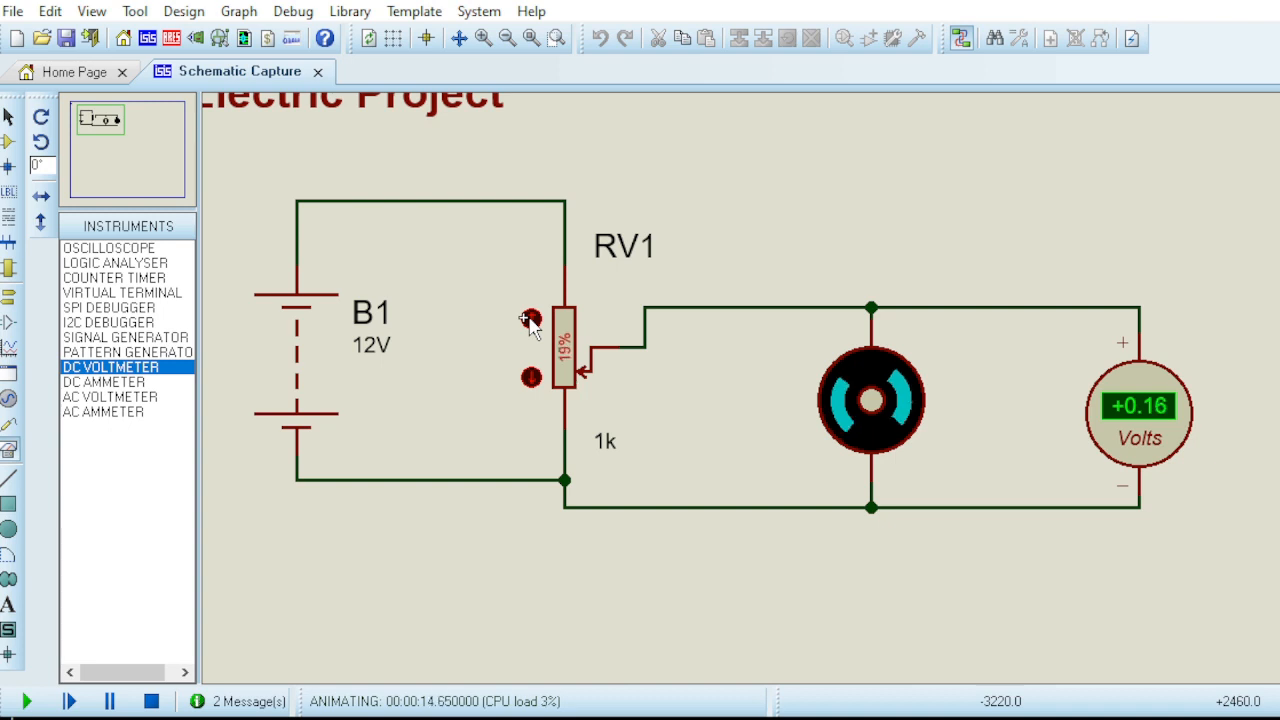
click(530, 320)
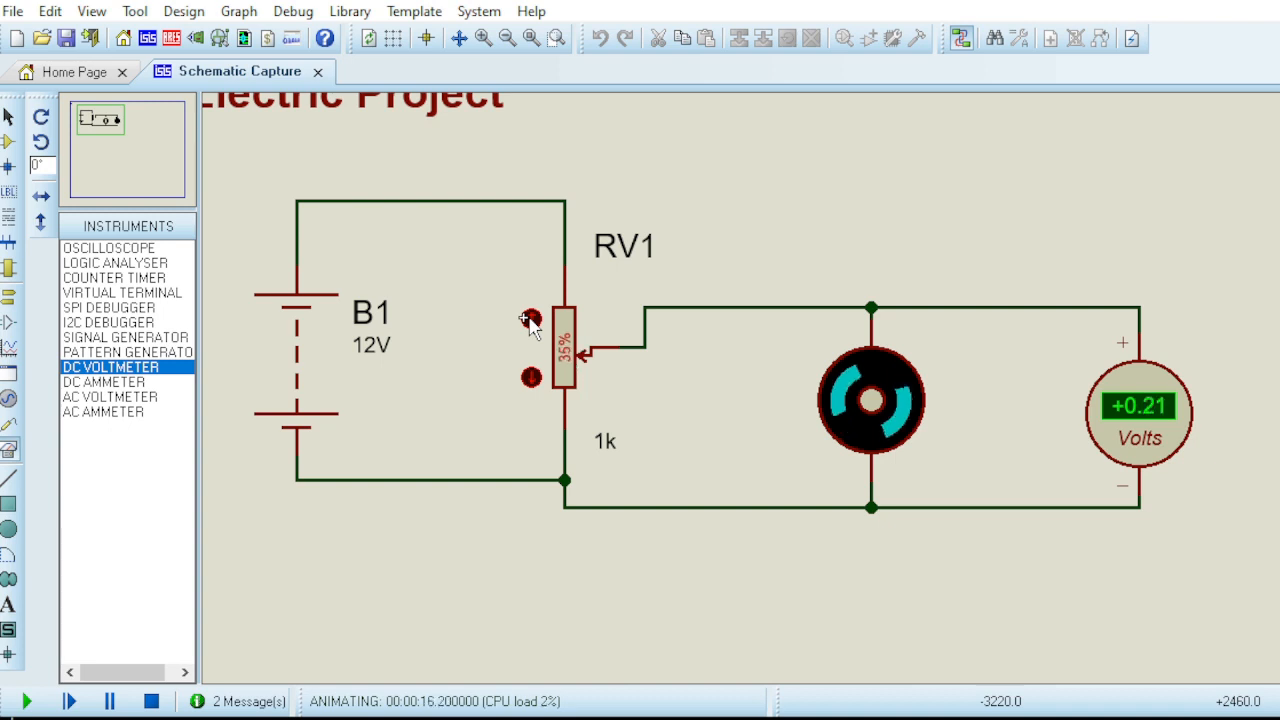
click(530, 320)
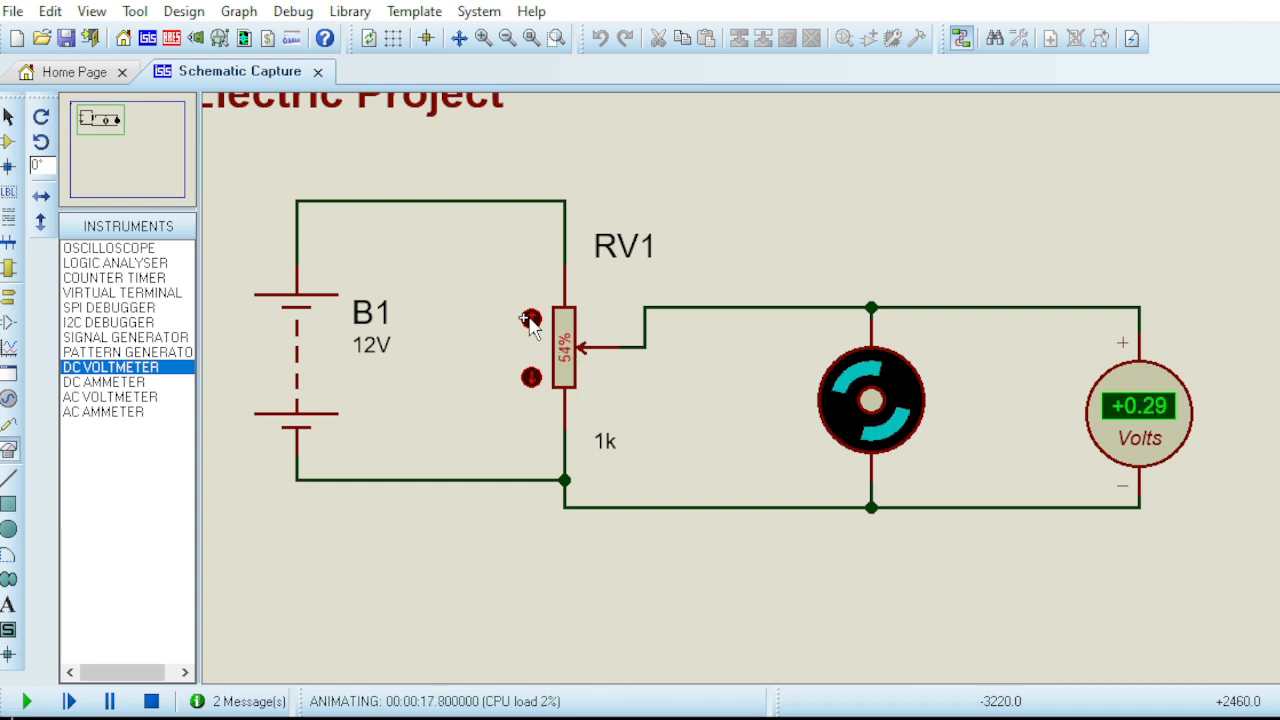
click(530, 320)
click(530, 320)
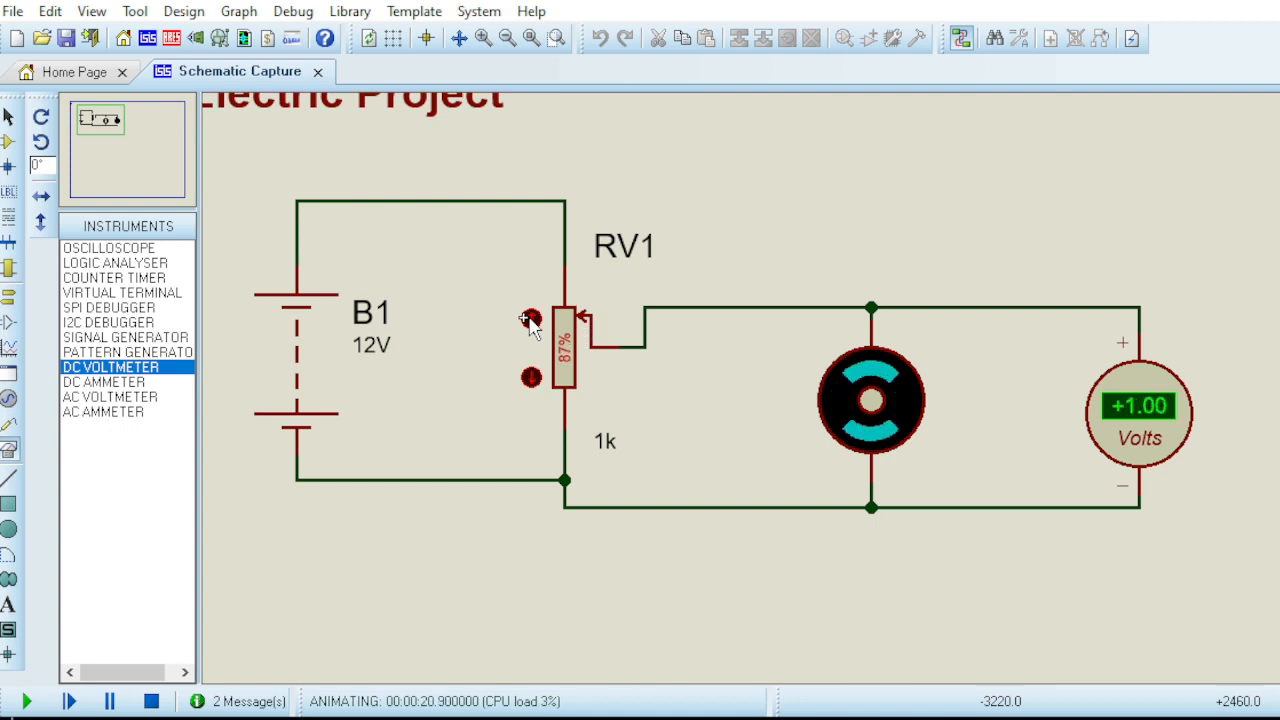
click(530, 320)
click(530, 320)
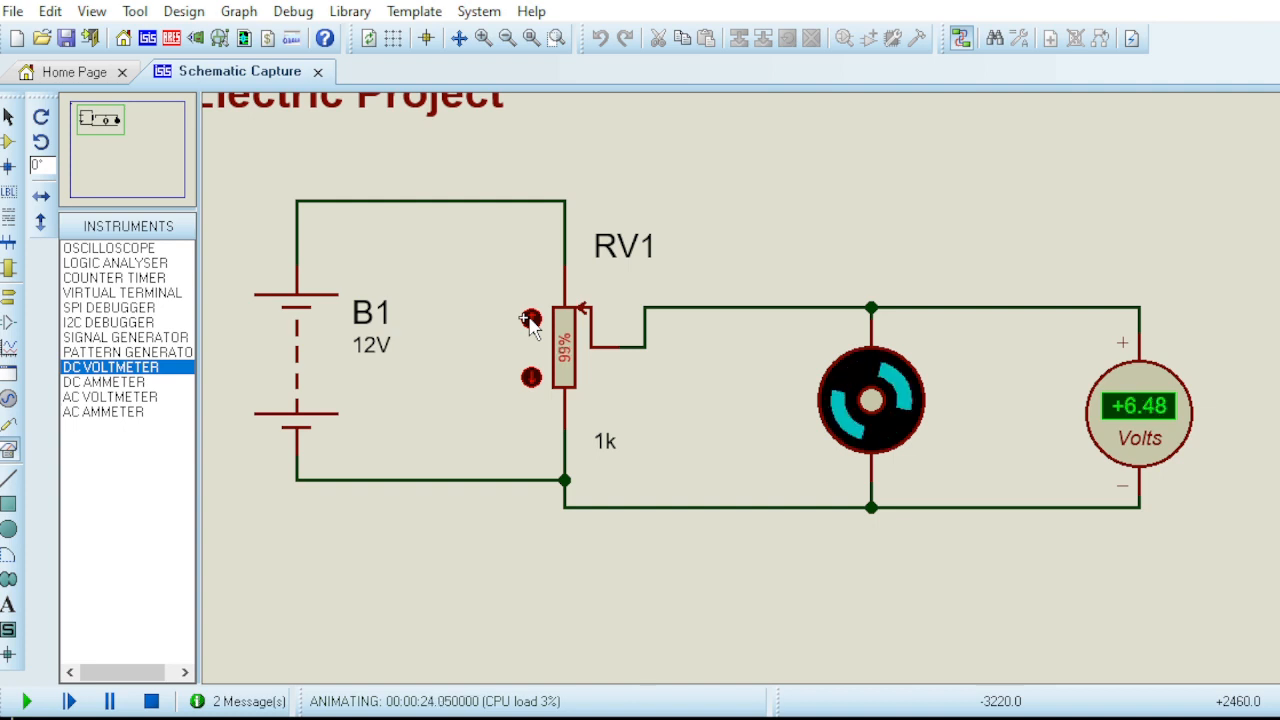
click(530, 320)
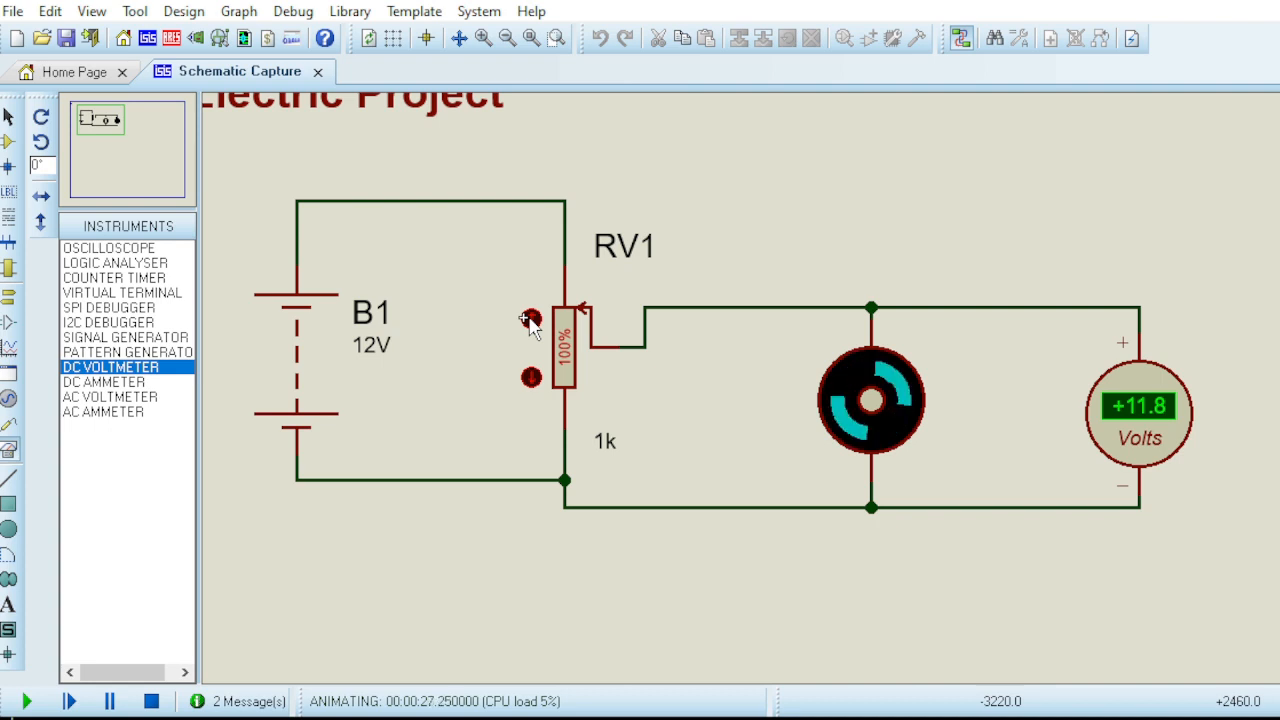
click(152, 702)
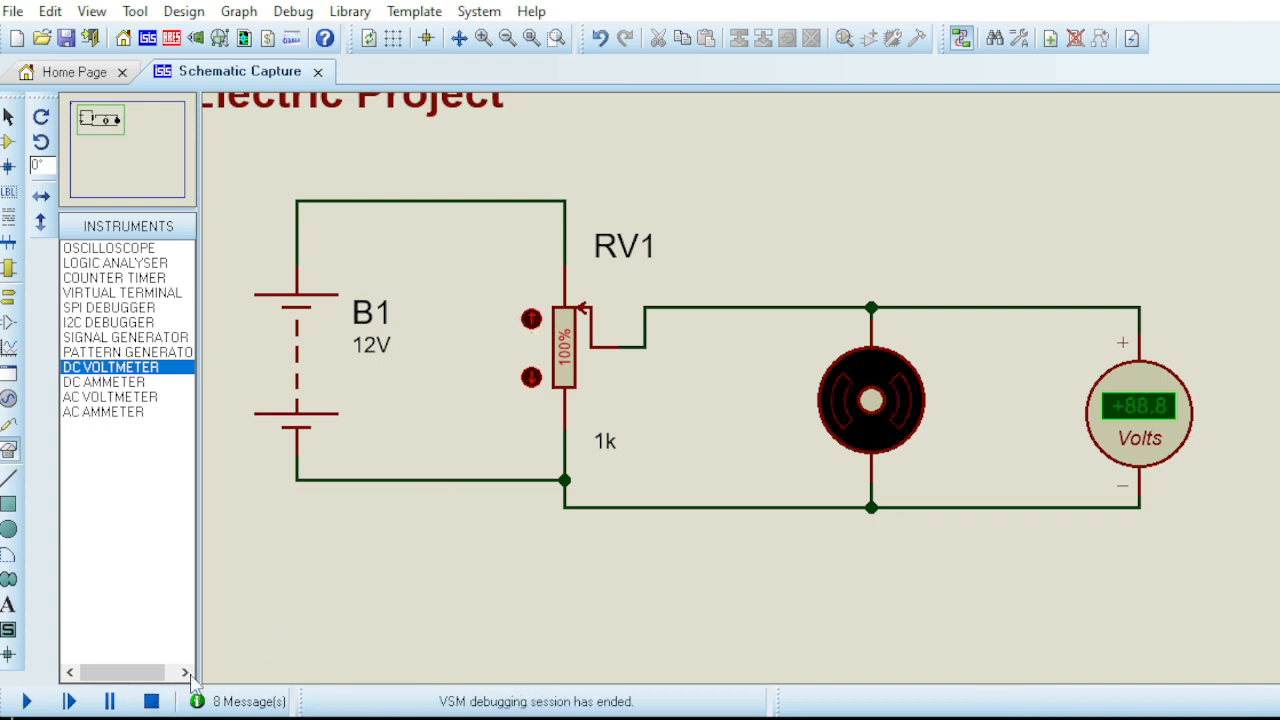